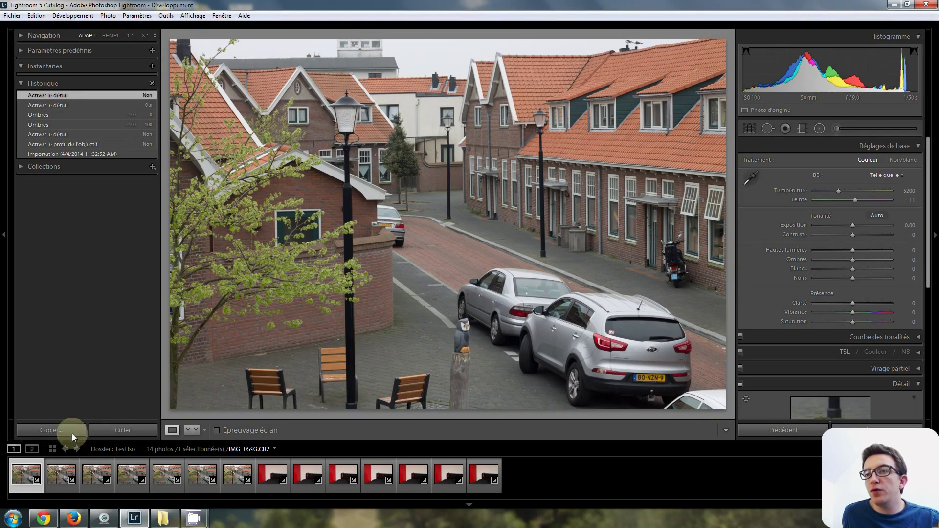
- Switch from Develop to the Library grid of all 14 Test iso photos
{"action": "left_click", "coordinate": [53, 449]}
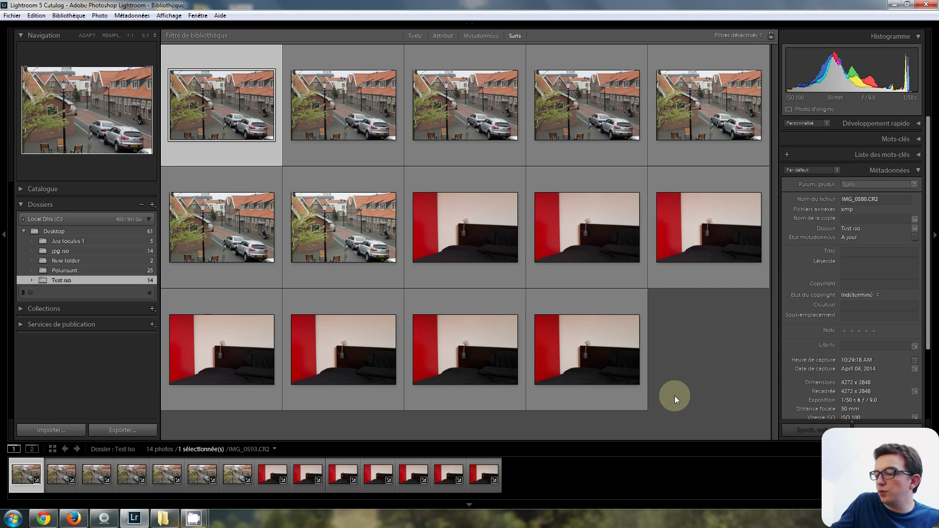
- Step through the street photos with the arrow keys, checking ISO 200 up to ISO 6400
{"action": "key", "text": "Right"}
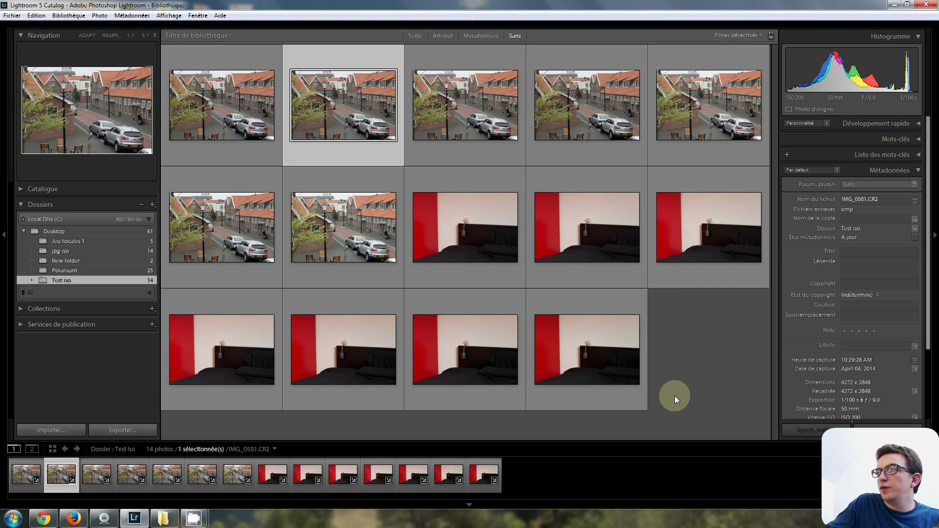
{"action": "key", "text": "Right"}
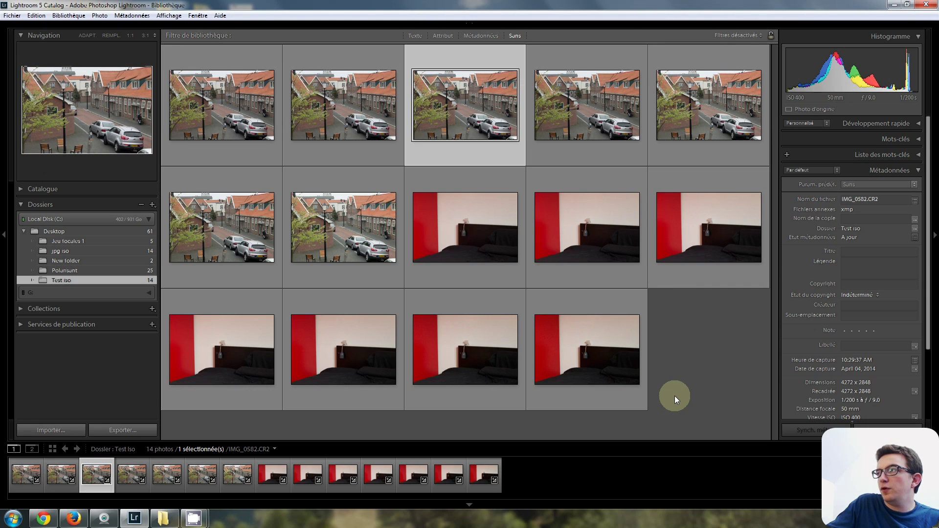
{"action": "key", "text": "Right"}
{"action": "key", "text": "Right"}
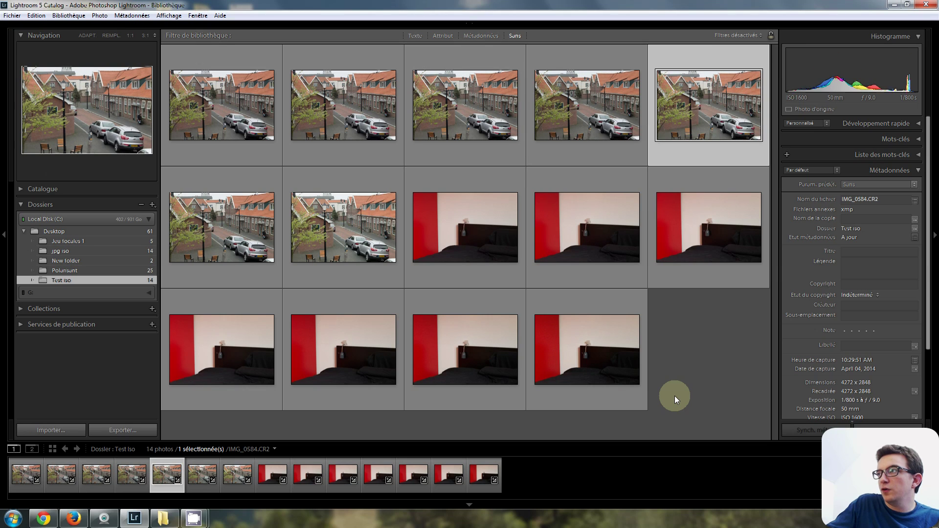
{"action": "key", "text": "Left"}
{"action": "key", "text": "Right"}
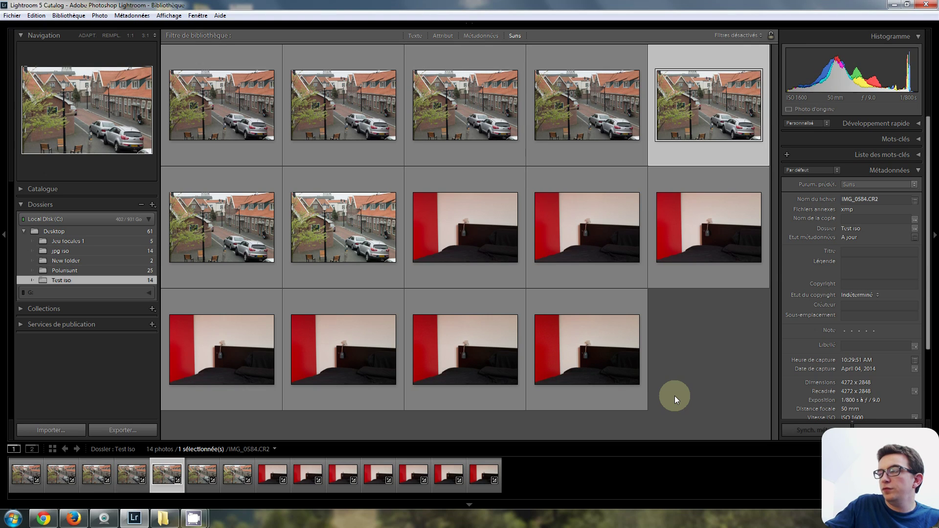
{"action": "key", "text": "Right"}
{"action": "key", "text": "Right"}
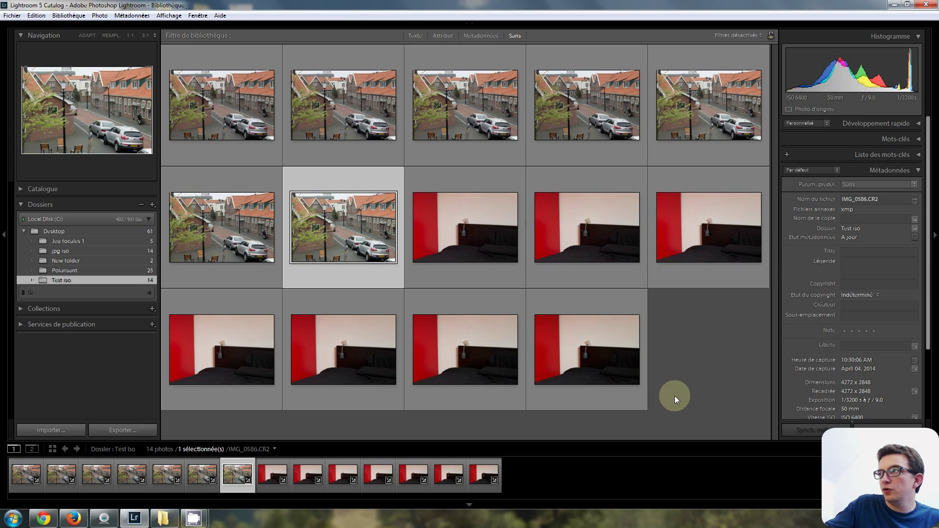
{"action": "key", "text": "Left"}
{"action": "key", "text": "Right"}
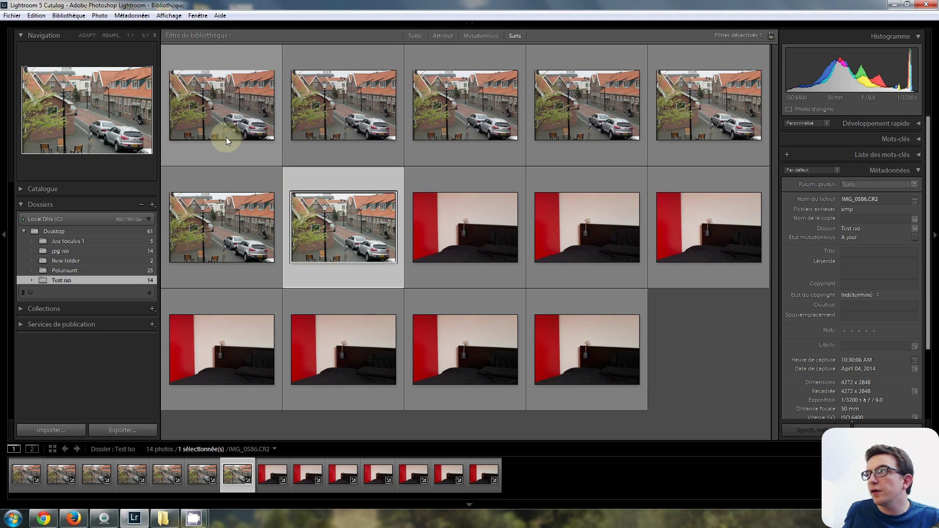
- Compare the ISO 100 and ISO 3200 street shots, then select ISO 6400 and the first bedroom photo
{"action": "left_click_drag", "start_coordinate": [226, 137], "coordinate": [334, 236]}
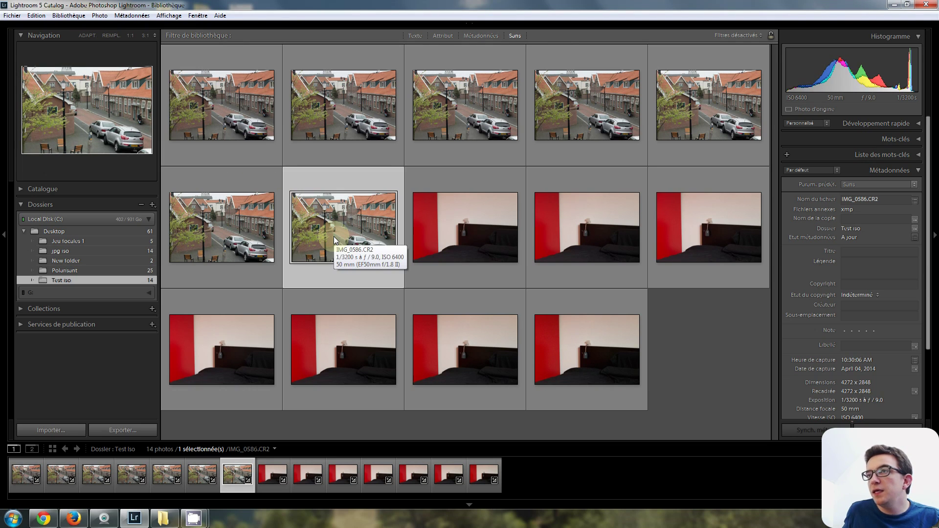
{"action": "left_click", "coordinate": [206, 242]}
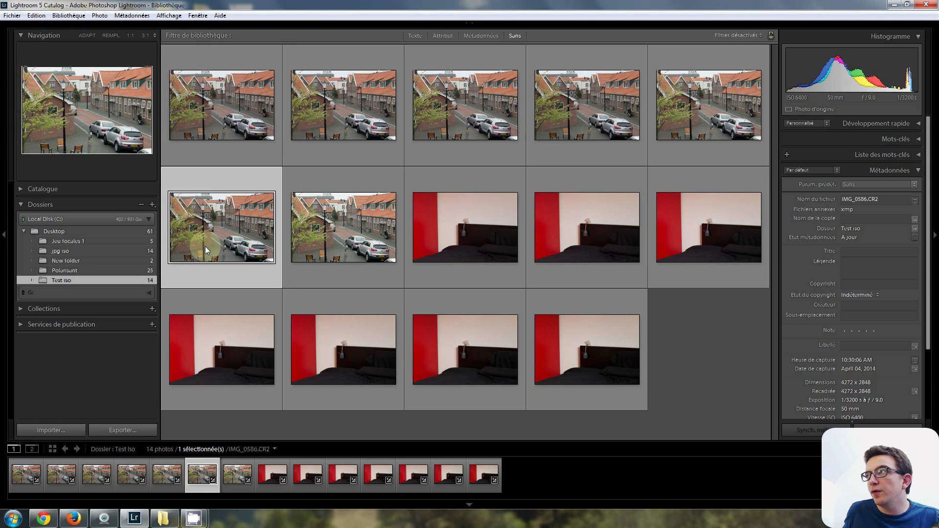
{"action": "left_click", "coordinate": [224, 130]}
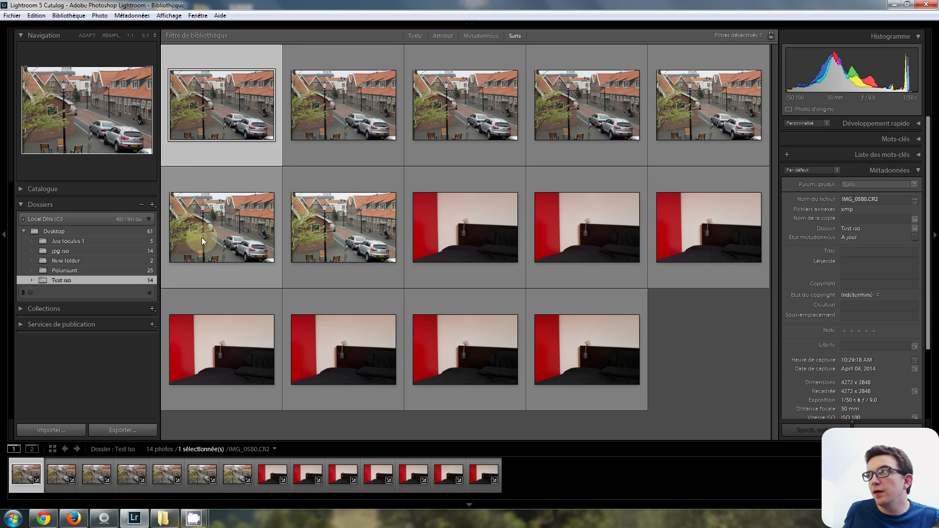
{"action": "left_click", "coordinate": [201, 237]}
{"action": "left_click", "coordinate": [213, 144]}
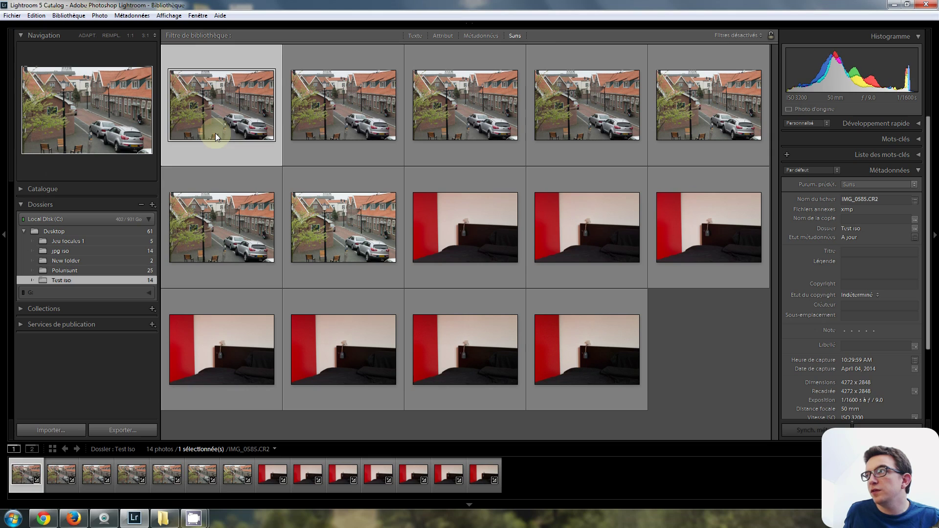
{"action": "left_click", "coordinate": [194, 234]}
{"action": "mouse_move", "coordinate": [221, 227]}
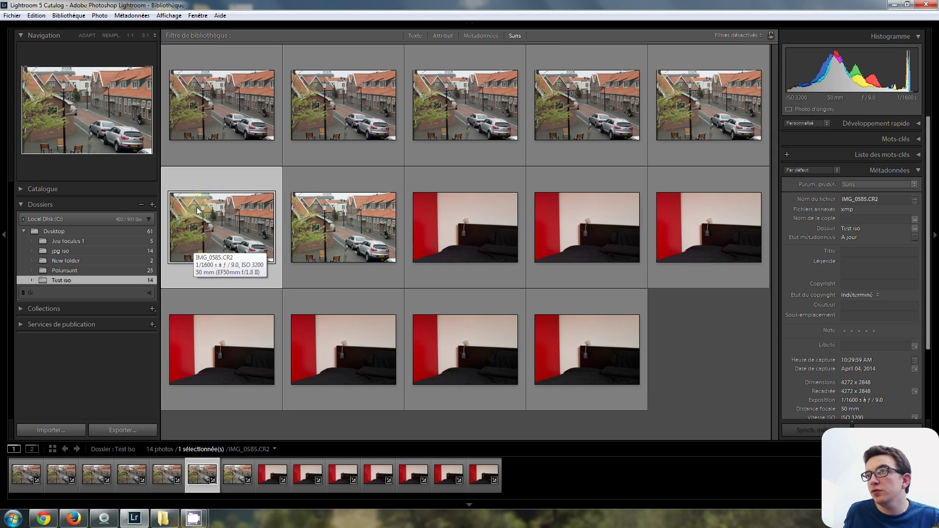
{"action": "left_click", "coordinate": [312, 246]}
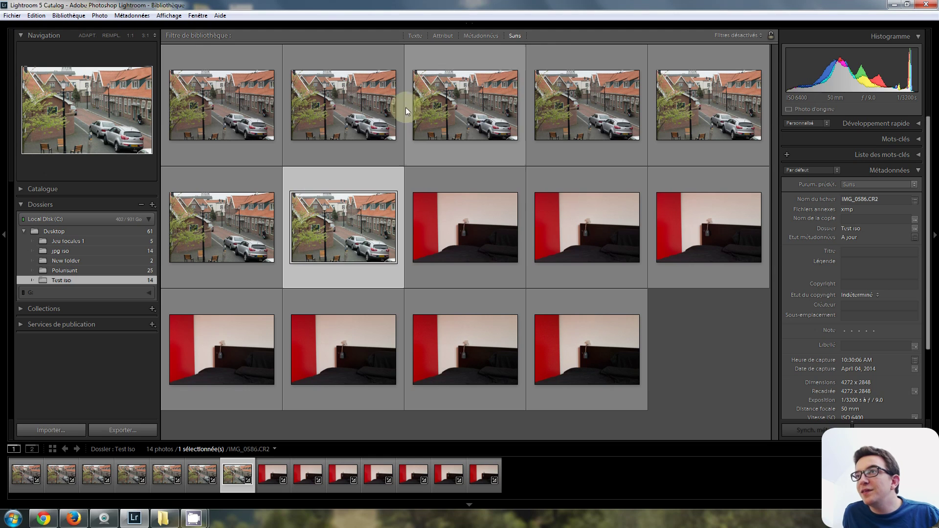
{"action": "left_click_drag", "start_coordinate": [465, 114], "coordinate": [304, 239]}
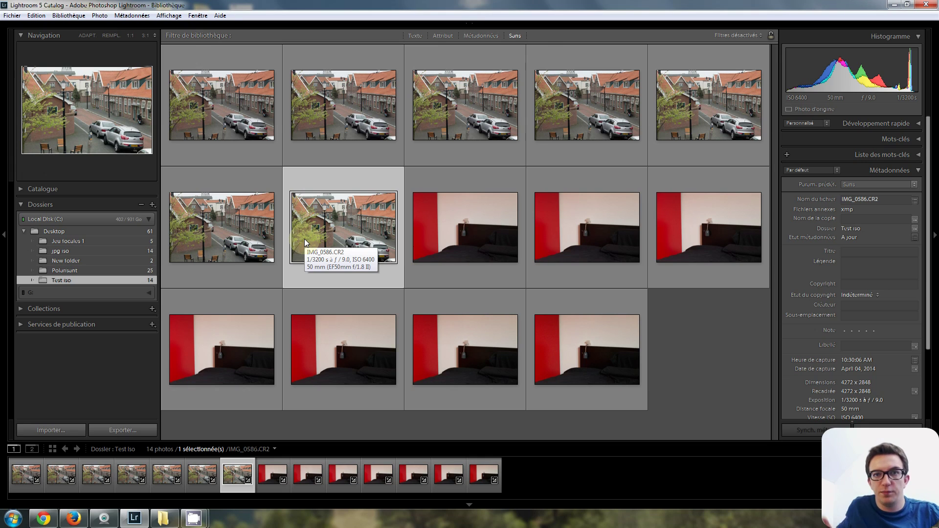
{"action": "left_click", "coordinate": [448, 234]}
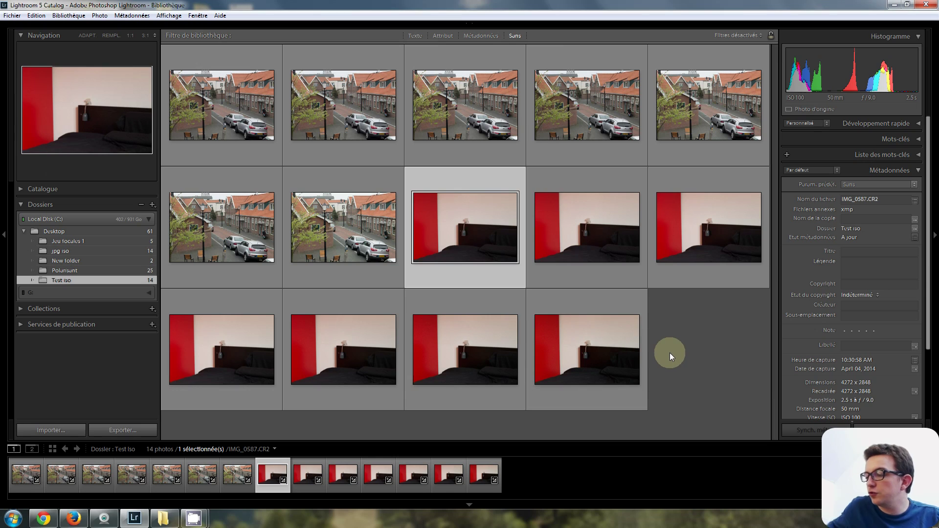
- Step through the bedroom shots and compare the ISO 100 frame with ISO 6400
{"action": "key", "text": "Right"}
{"action": "key", "text": "Right"}
{"action": "key", "text": "Right"}
{"action": "key", "text": "Right"}
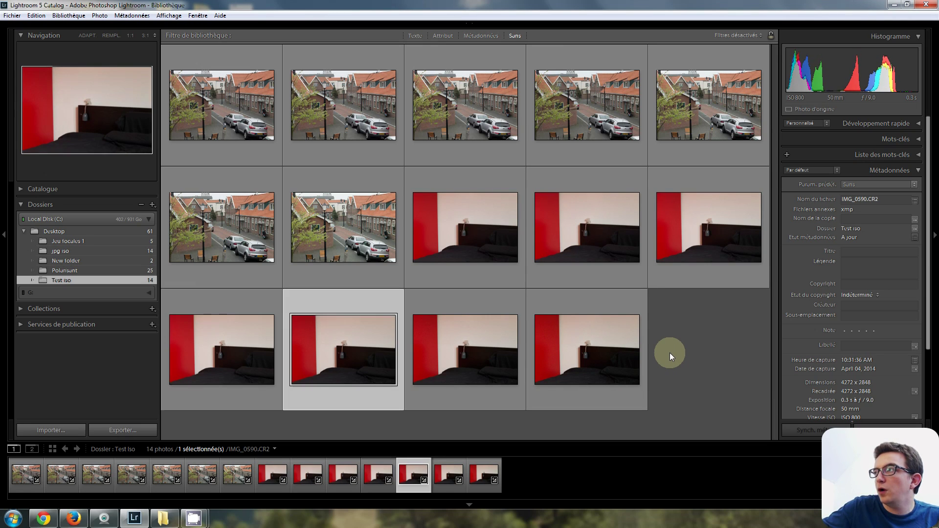
{"action": "key", "text": "Right"}
{"action": "key", "text": "Right"}
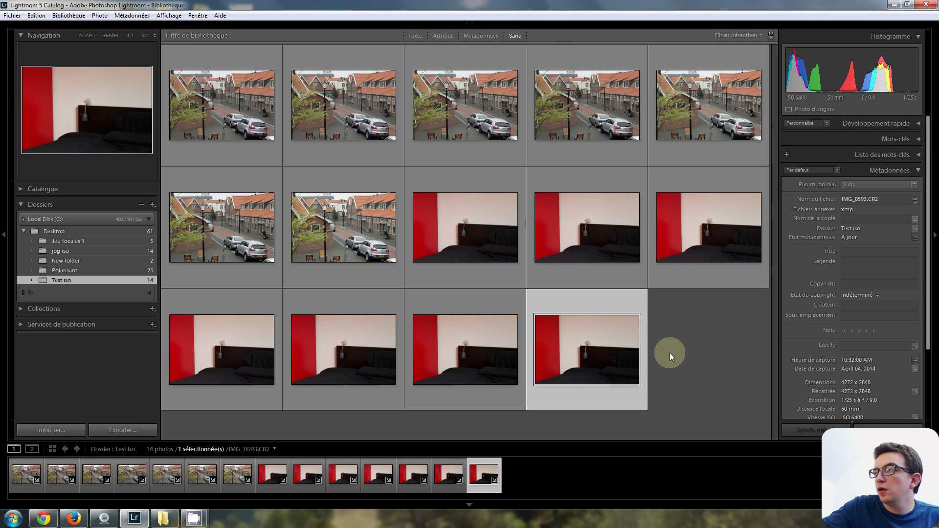
{"action": "left_click", "coordinate": [497, 258]}
{"action": "left_click", "coordinate": [562, 375]}
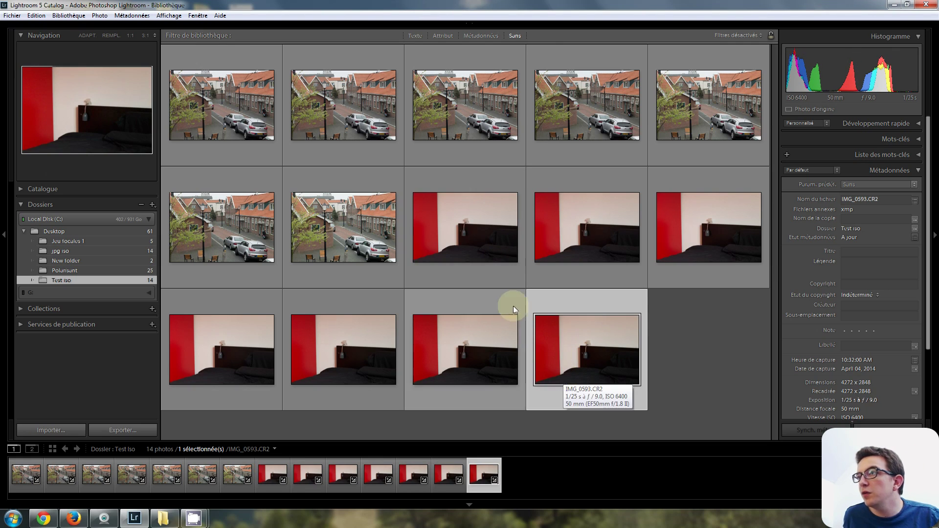
{"action": "left_click", "coordinate": [487, 251]}
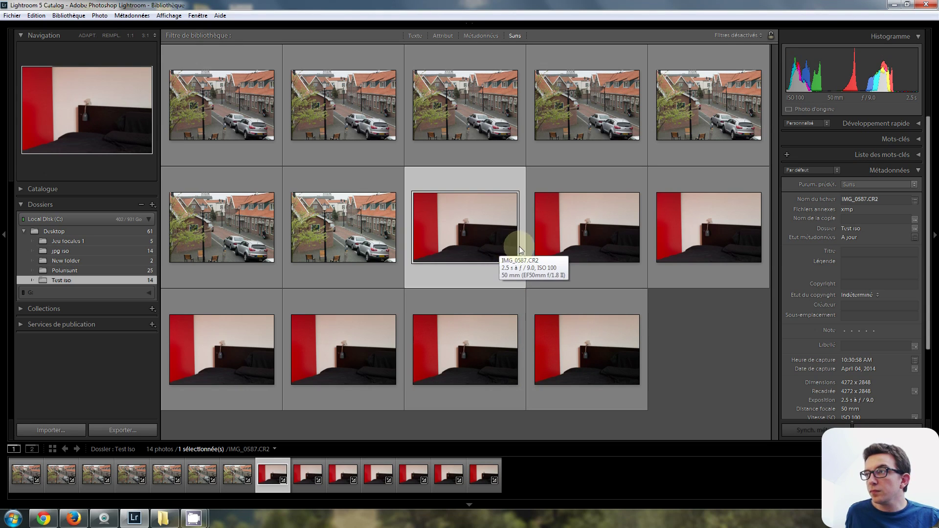
- Review the ISO 800, 1600, 3200 and 6400 bedroom shots, then enlarge the ISO 6400 street photo
{"action": "left_click", "coordinate": [213, 378]}
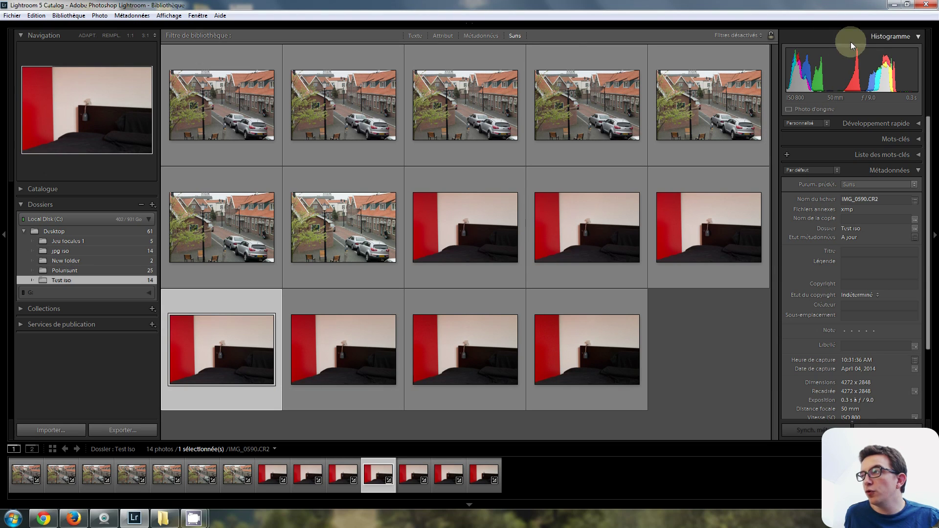
{"action": "left_click", "coordinate": [315, 380]}
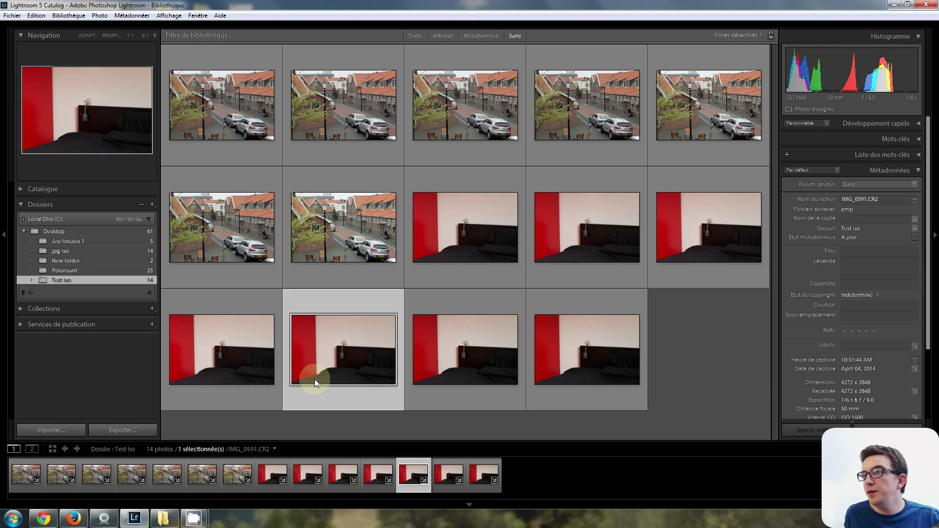
{"action": "left_click", "coordinate": [445, 360]}
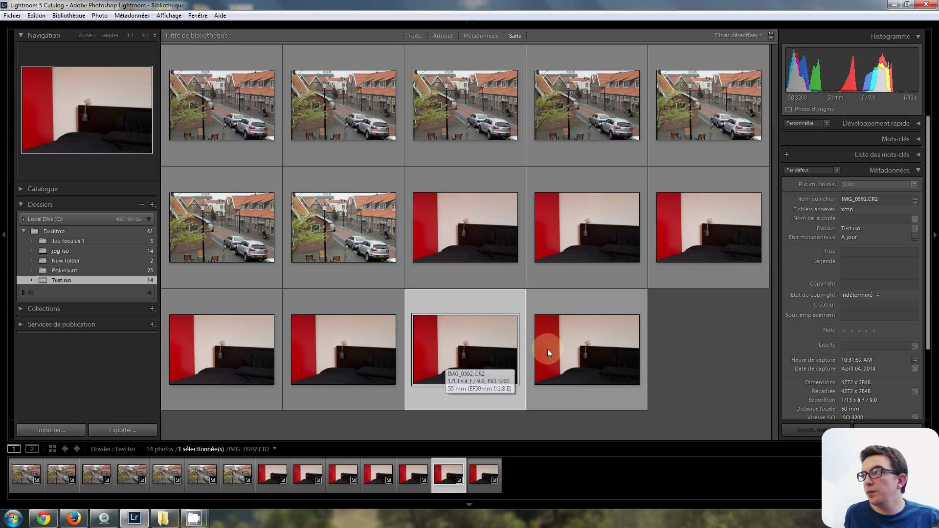
{"action": "left_click", "coordinate": [565, 350]}
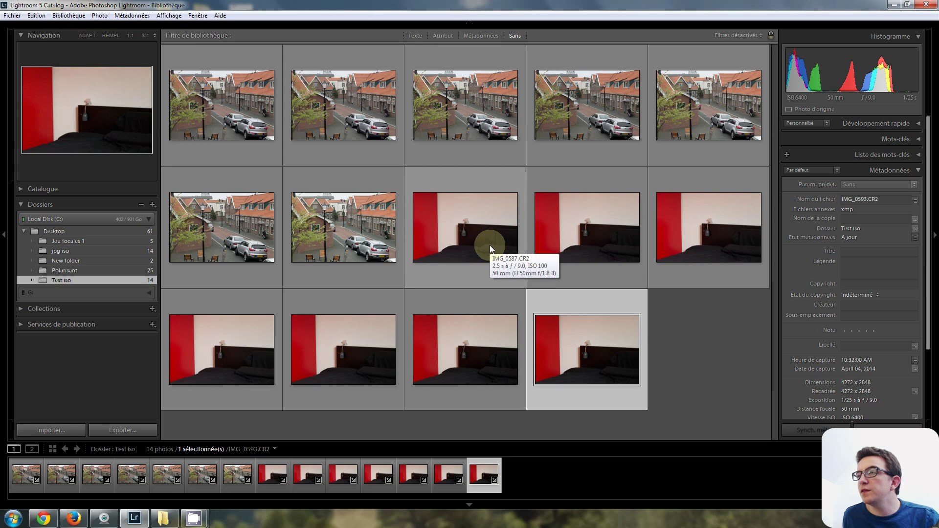
{"action": "double_click", "coordinate": [334, 224]}
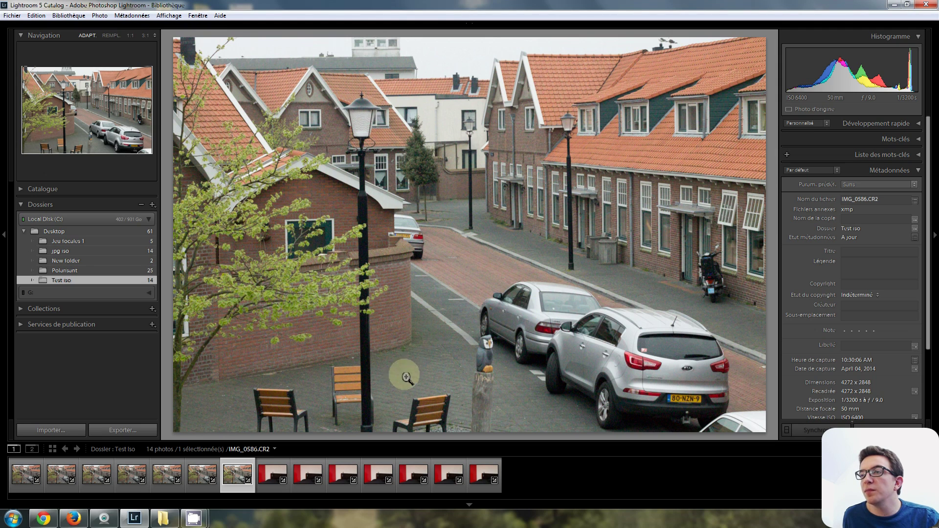
- Flip the enlarged view between the ISO 3200, 200, 100 and 6400 street shots, ending on IMG_0580
{"action": "left_click", "coordinate": [190, 482]}
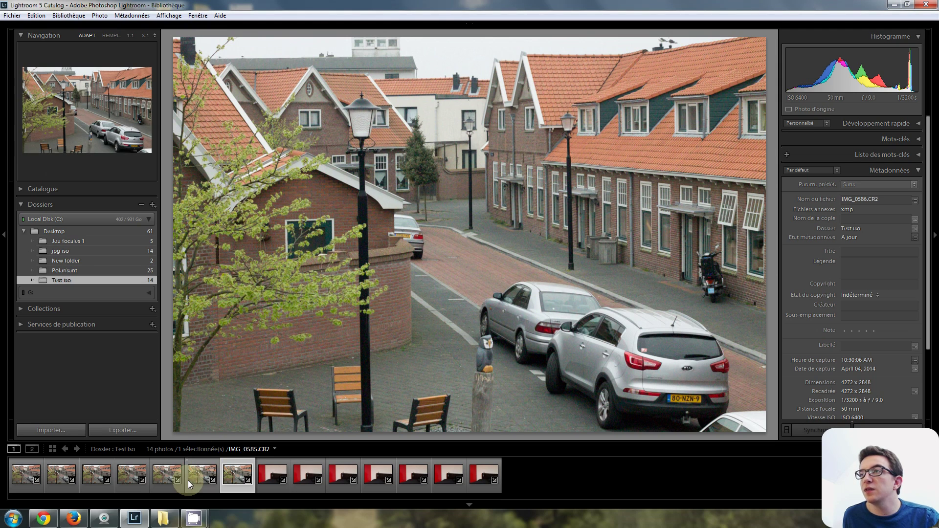
{"action": "left_click", "coordinate": [55, 477]}
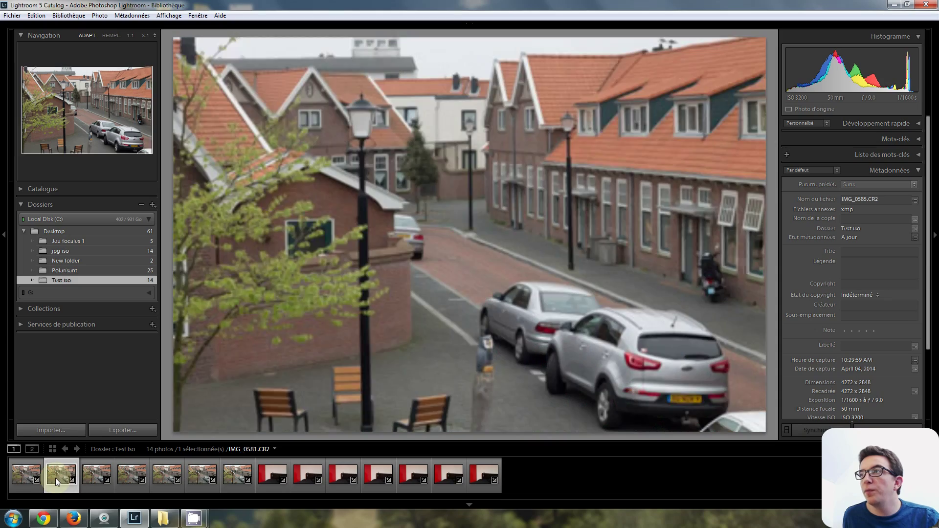
{"action": "left_click", "coordinate": [23, 478]}
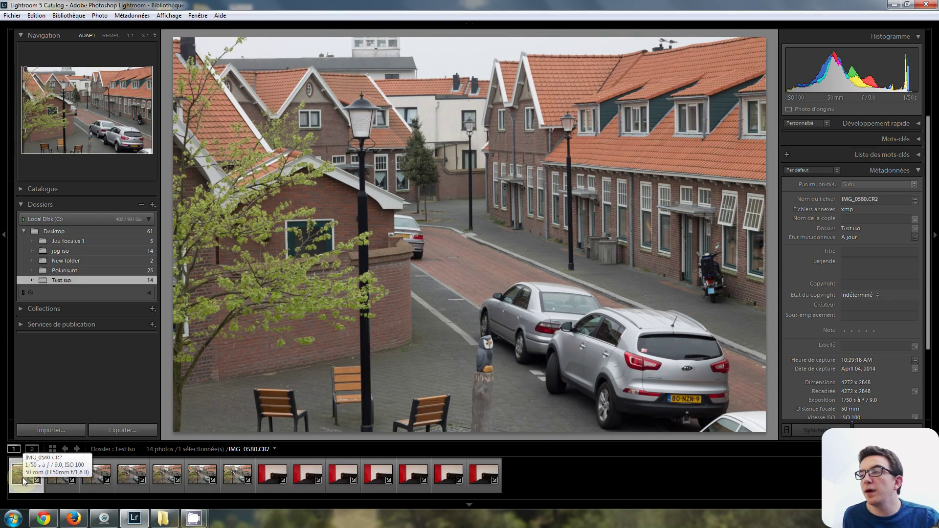
{"action": "left_click", "coordinate": [202, 474]}
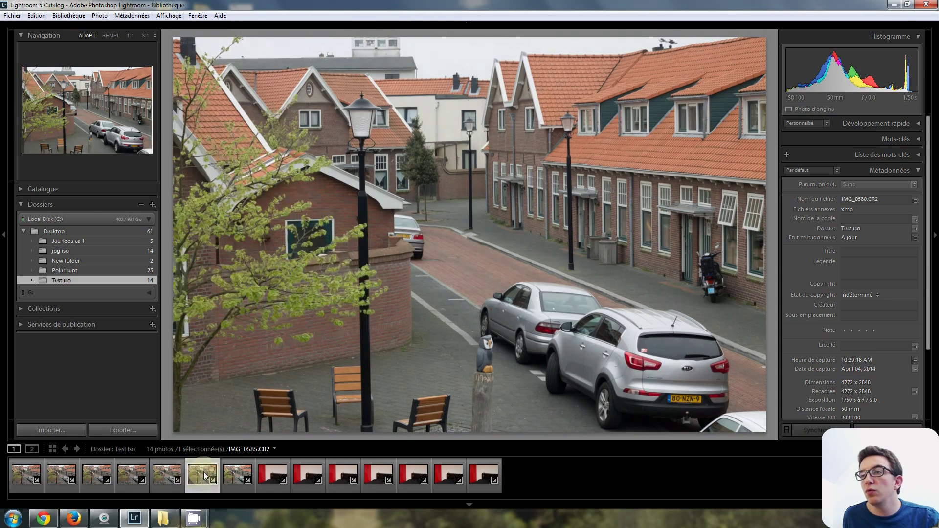
{"action": "left_click", "coordinate": [244, 468]}
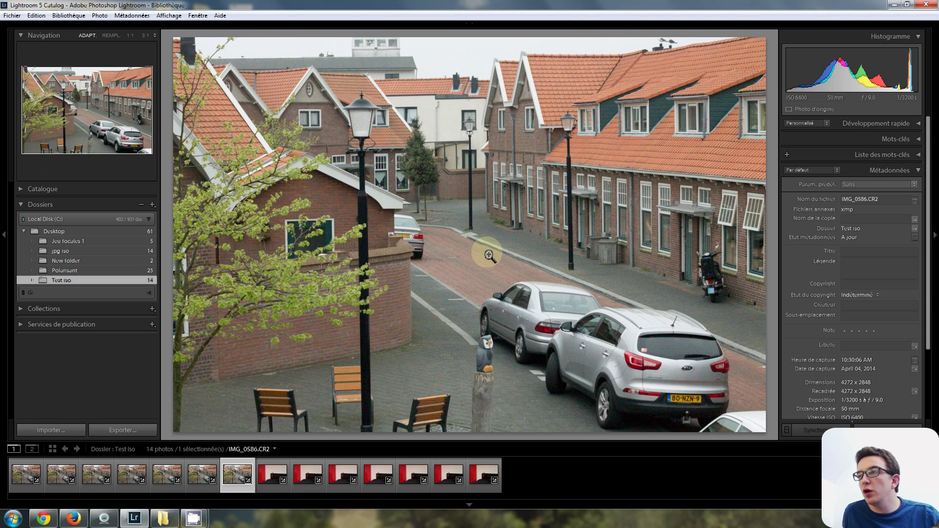
{"action": "left_click", "coordinate": [26, 472]}
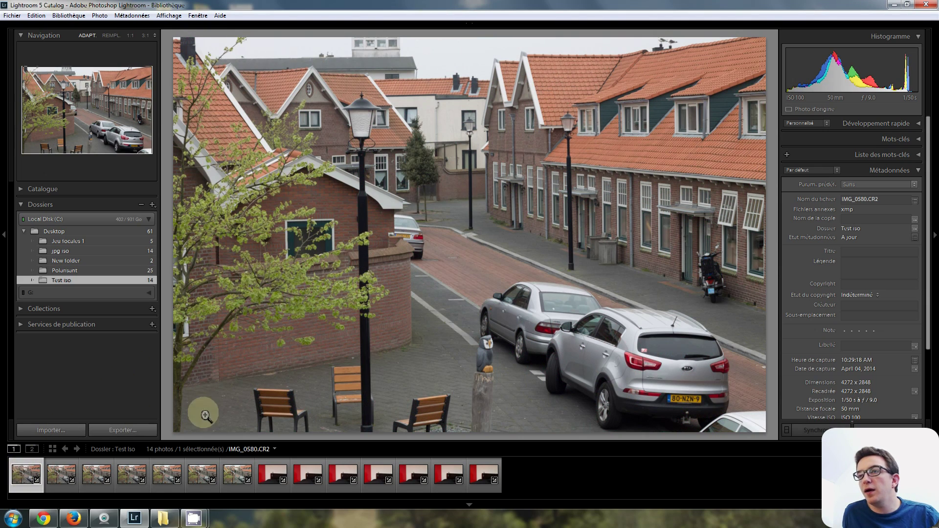
{"action": "left_click", "coordinate": [235, 472]}
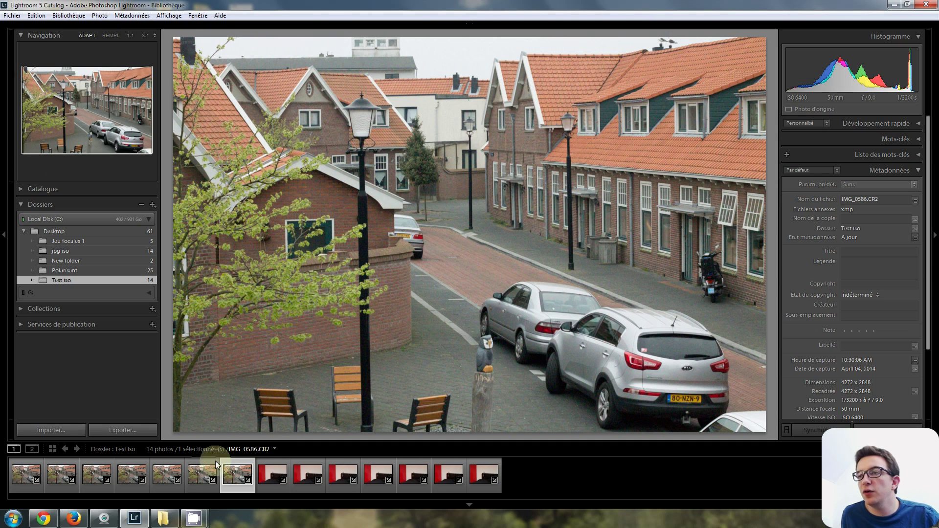
{"action": "left_click", "coordinate": [17, 475]}
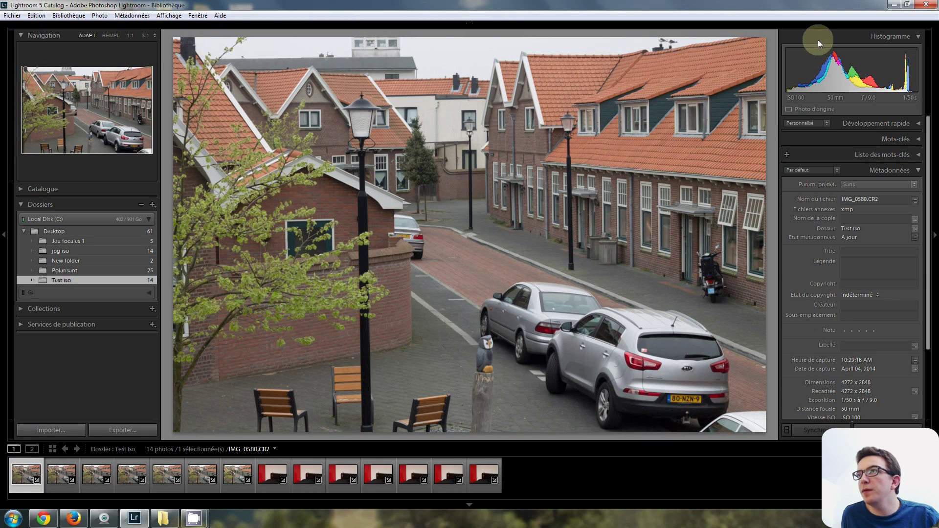
{"action": "mouse_move", "coordinate": [470, 25]}
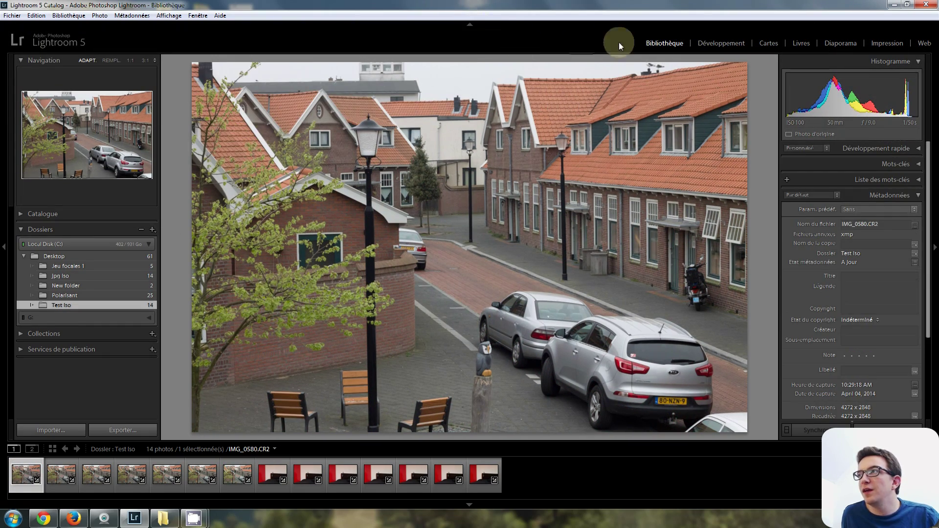
- Open the photo in Develop at 1:1 on the SUV's rear and compare the next two ISO shots
{"action": "left_click", "coordinate": [705, 44]}
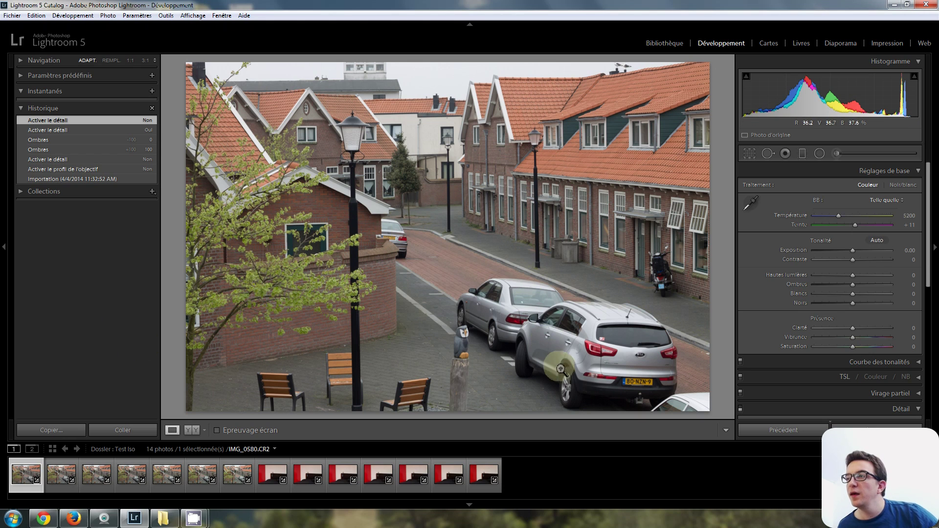
{"action": "left_click", "coordinate": [576, 384]}
{"action": "mouse_move", "coordinate": [576, 384]}
{"action": "left_mouse_down"}
{"action": "mouse_move", "coordinate": [493, 300]}
{"action": "mouse_move", "coordinate": [470, 294]}
{"action": "mouse_move", "coordinate": [238, 325]}
{"action": "left_mouse_up"}
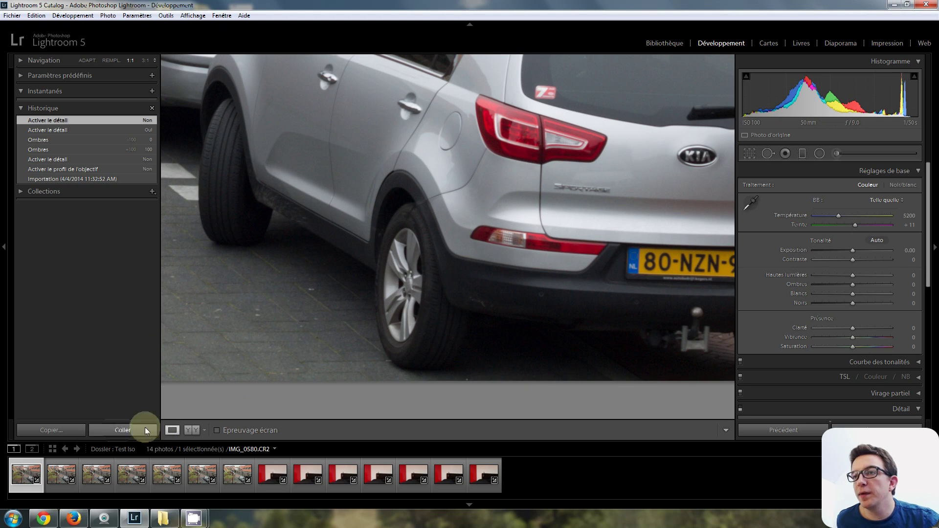
{"action": "left_click", "coordinate": [46, 474]}
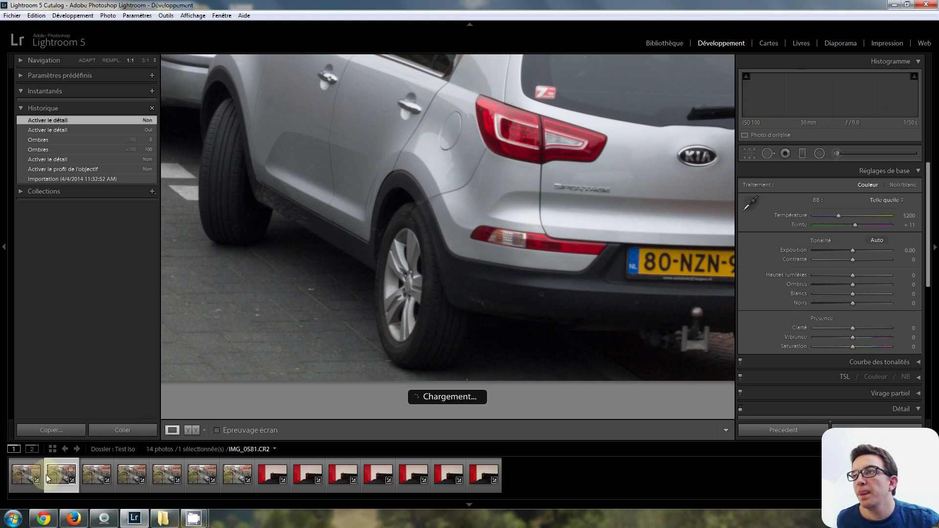
{"action": "left_click", "coordinate": [92, 478]}
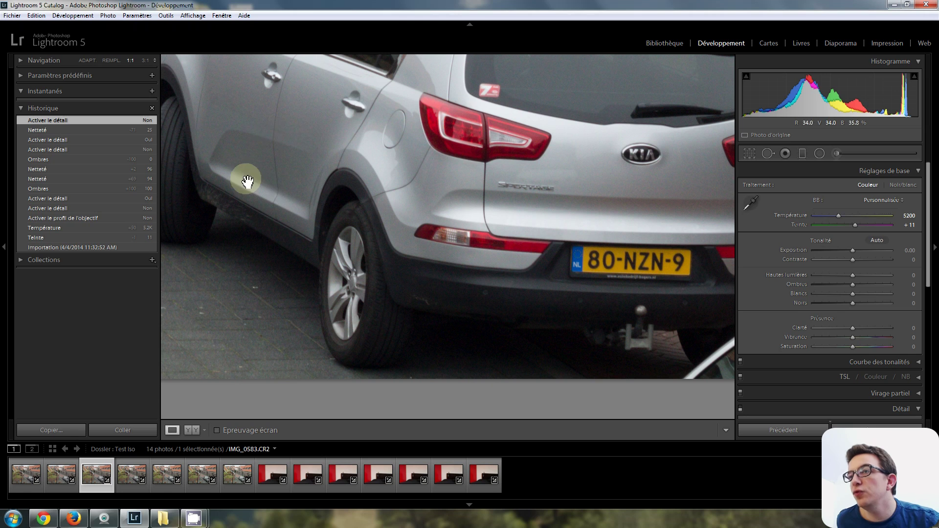
- Compare the fourth through seventh ISO shots up to IMG_0586 at 1:1, reframing the SUV each time
{"action": "left_click", "coordinate": [128, 478]}
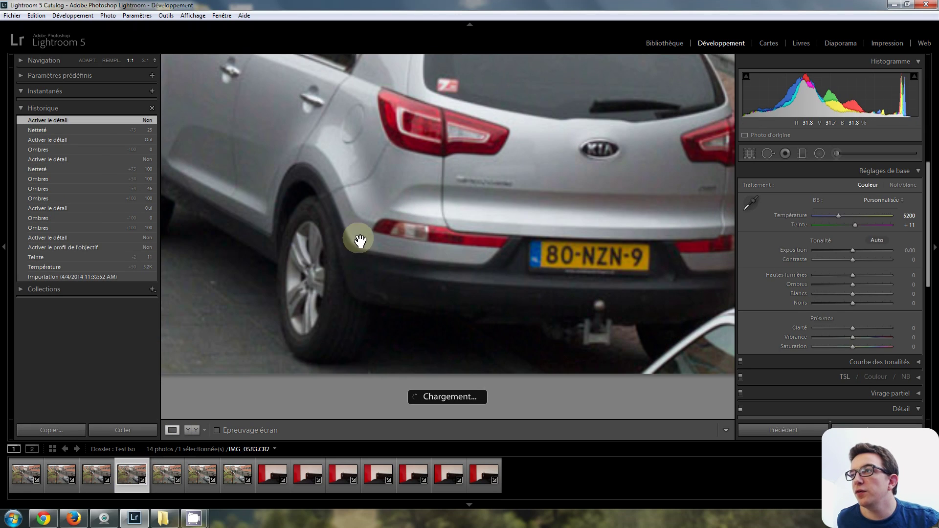
{"action": "left_click_drag", "start_coordinate": [356, 237], "coordinate": [437, 243]}
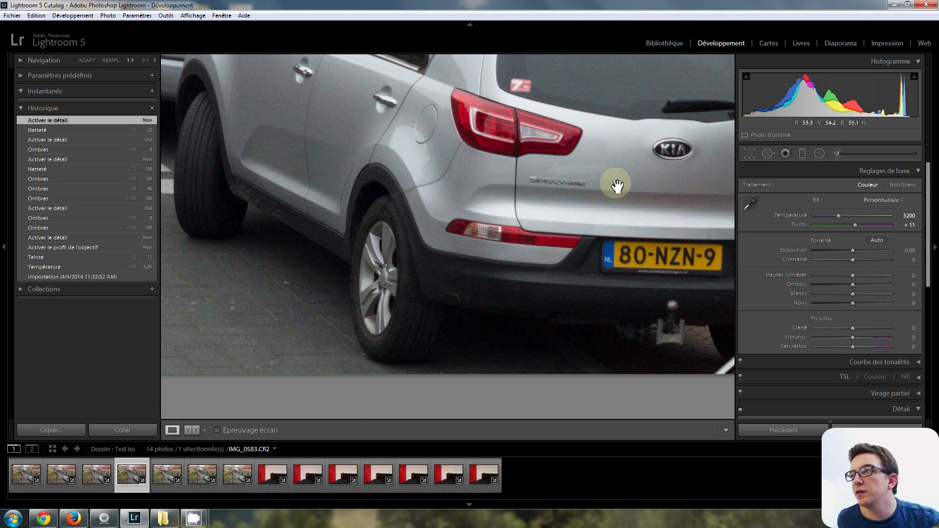
{"action": "left_click", "coordinate": [166, 474]}
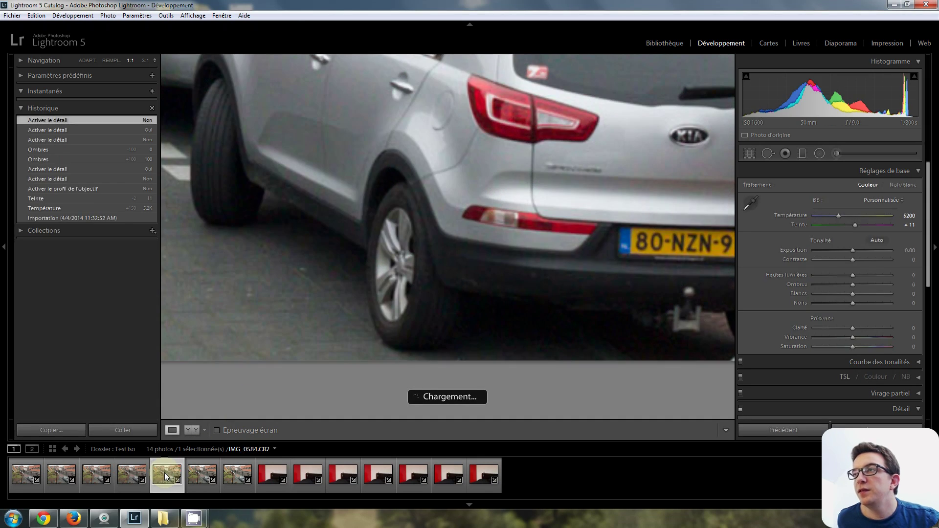
{"action": "left_click_drag", "start_coordinate": [479, 261], "coordinate": [474, 296]}
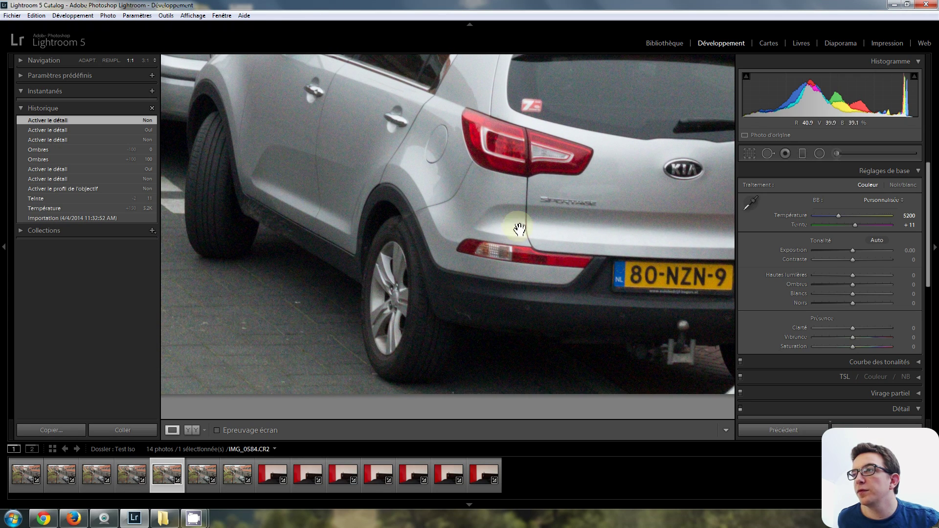
{"action": "left_click", "coordinate": [205, 474]}
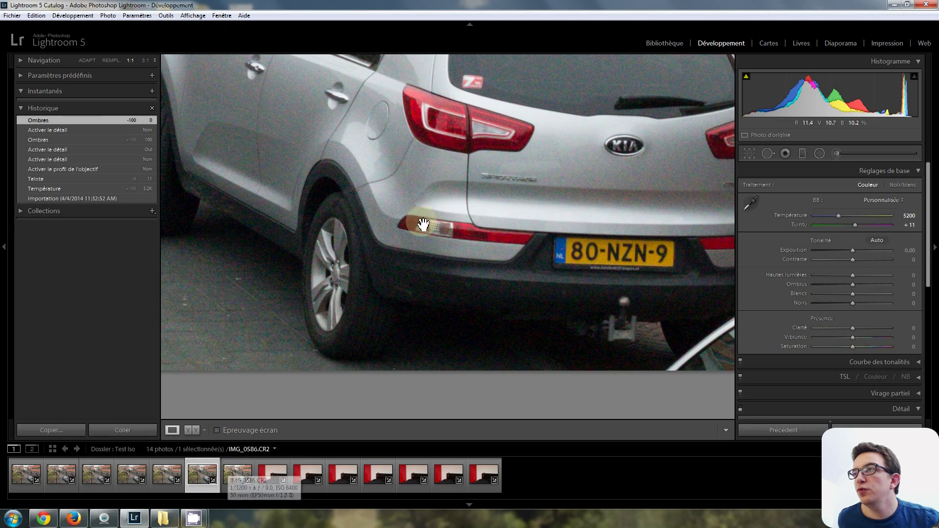
{"action": "left_click_drag", "start_coordinate": [419, 220], "coordinate": [452, 267]}
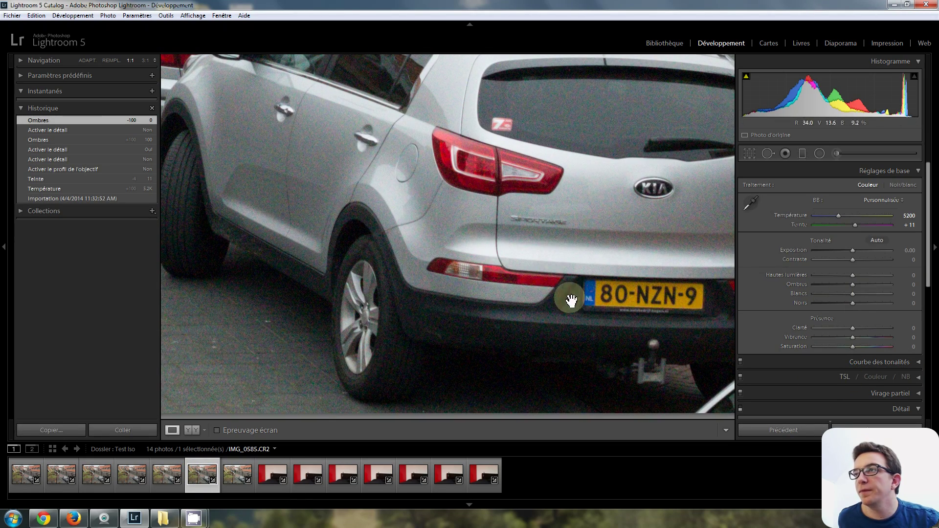
{"action": "left_click", "coordinate": [232, 482]}
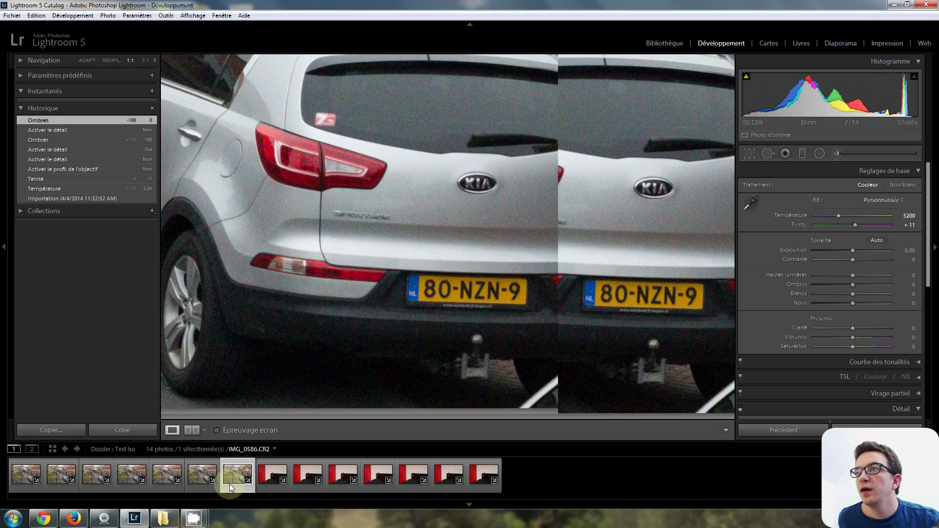
{"action": "left_click_drag", "start_coordinate": [339, 259], "coordinate": [445, 263]}
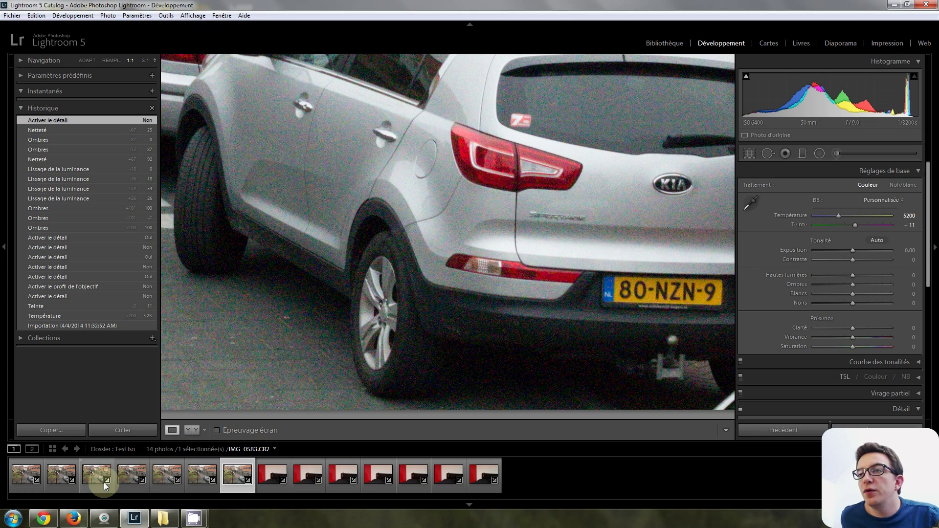
- Show IMG_0583 fitted, preview it full screen, then zoom back to 1:1 on the SUV
{"action": "left_click", "coordinate": [122, 480]}
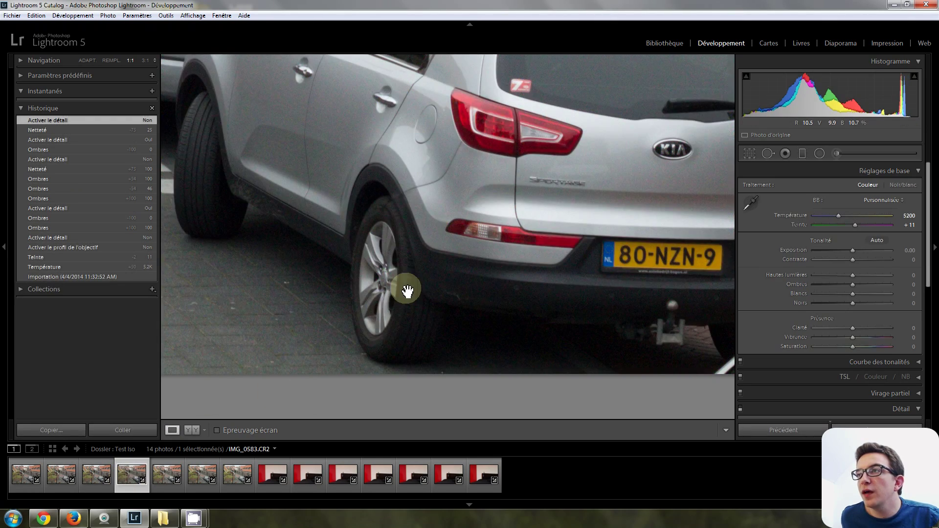
{"action": "left_click", "coordinate": [407, 291]}
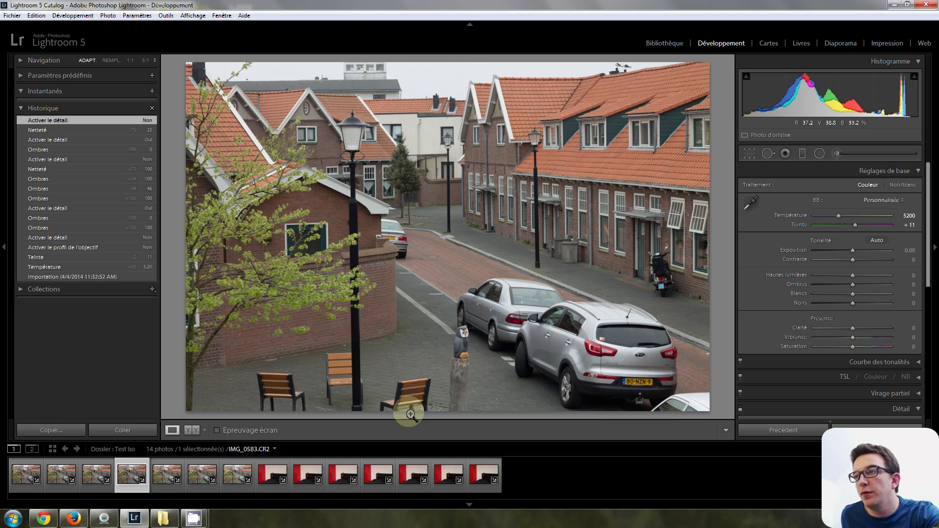
{"action": "key", "text": "f"}
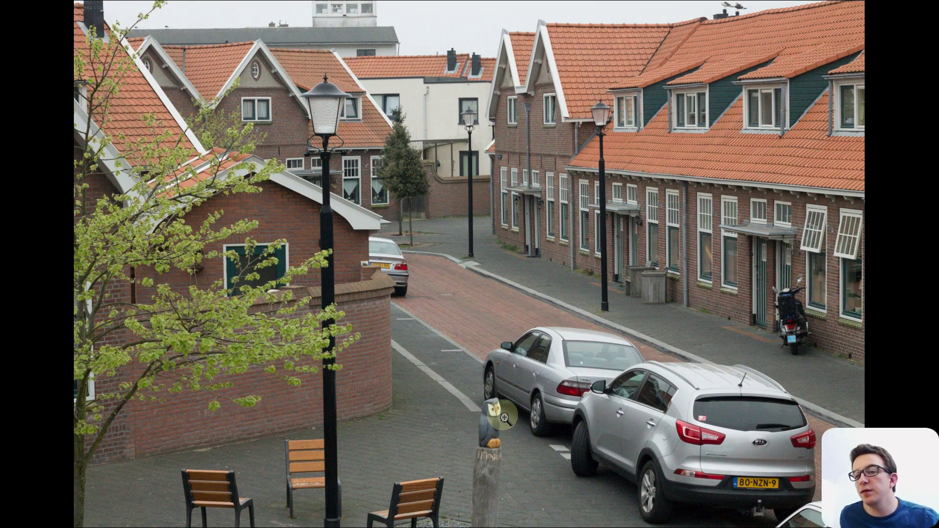
{"action": "key", "text": "f"}
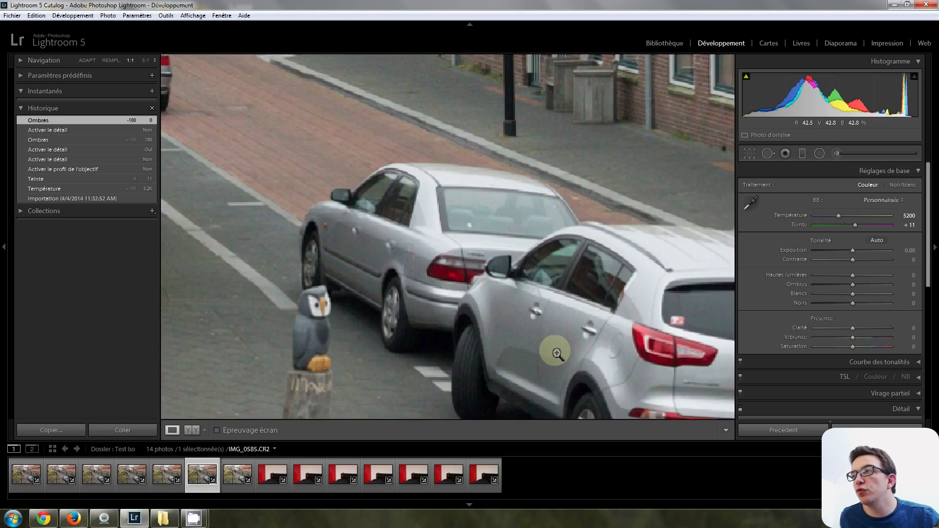
{"action": "left_click", "coordinate": [552, 349]}
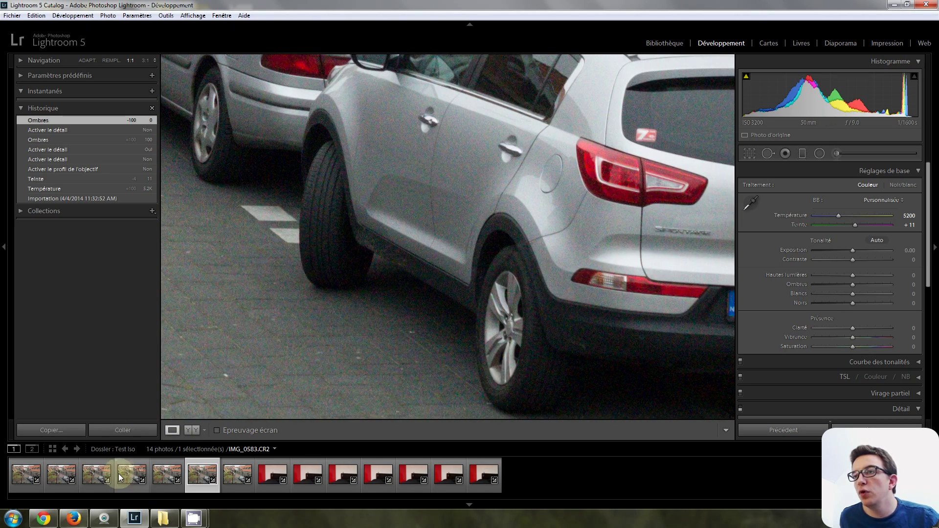
- Inspect IMG_0583 at 1:1 on the SUV's rear wheel and plate, then return to IMG_0580
{"action": "left_click", "coordinate": [122, 477]}
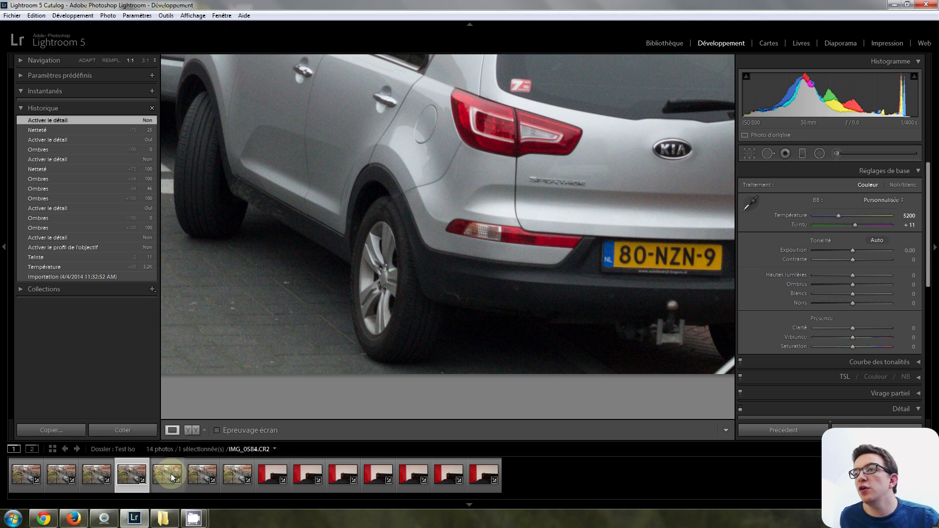
{"action": "mouse_move", "coordinate": [373, 218]}
{"action": "left_mouse_down"}
{"action": "mouse_move", "coordinate": [405, 261]}
{"action": "mouse_move", "coordinate": [386, 243]}
{"action": "left_mouse_up"}
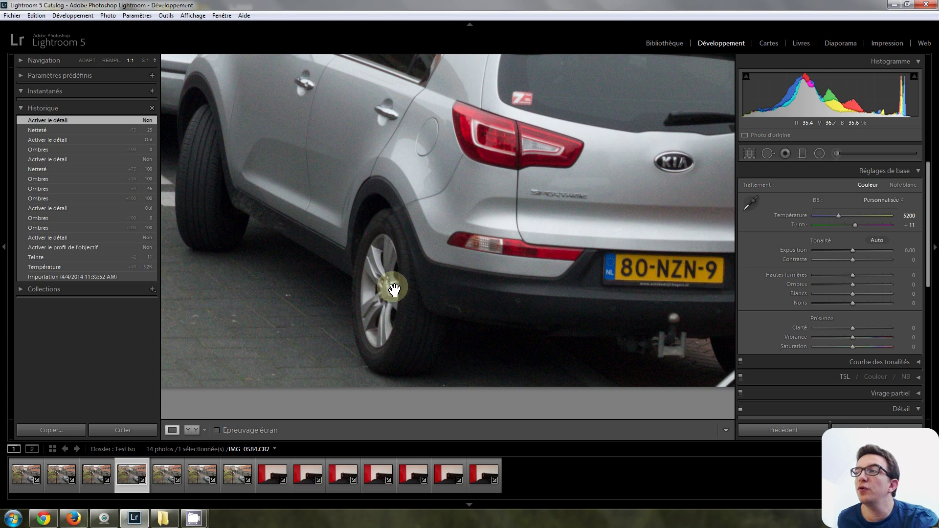
{"action": "left_click_drag", "start_coordinate": [391, 287], "coordinate": [378, 284]}
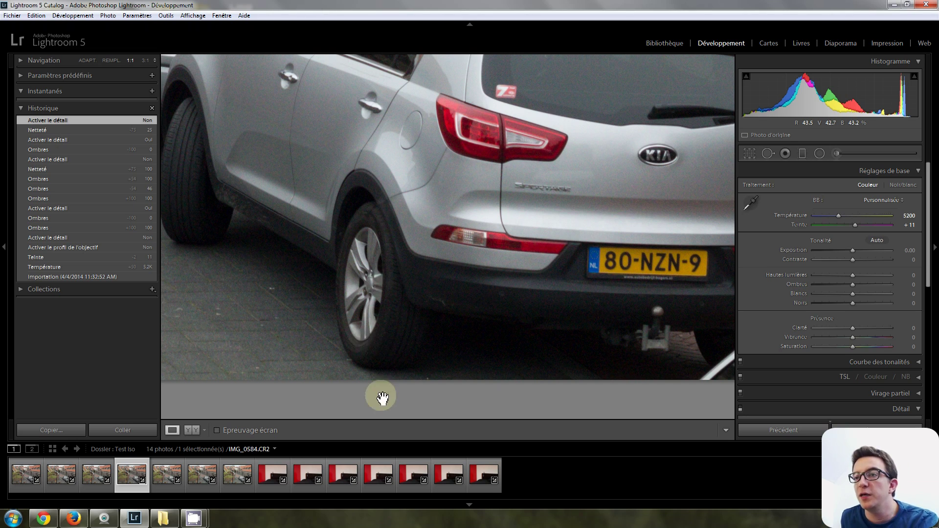
{"action": "left_click", "coordinate": [19, 474]}
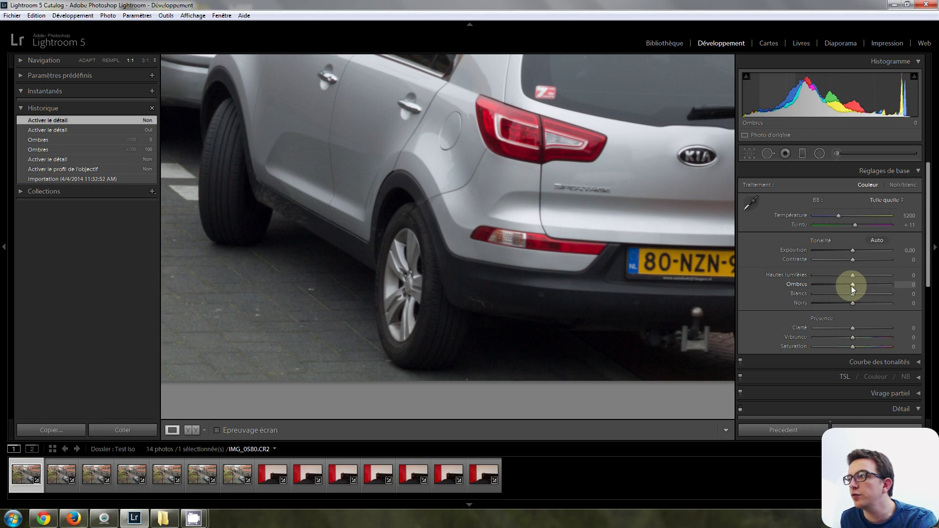
- Raise IMG_0580's shadows to +100, then move to IMG_0581 and nudge its highlights to +1
{"action": "left_click_drag", "start_coordinate": [852, 286], "coordinate": [891, 286]}
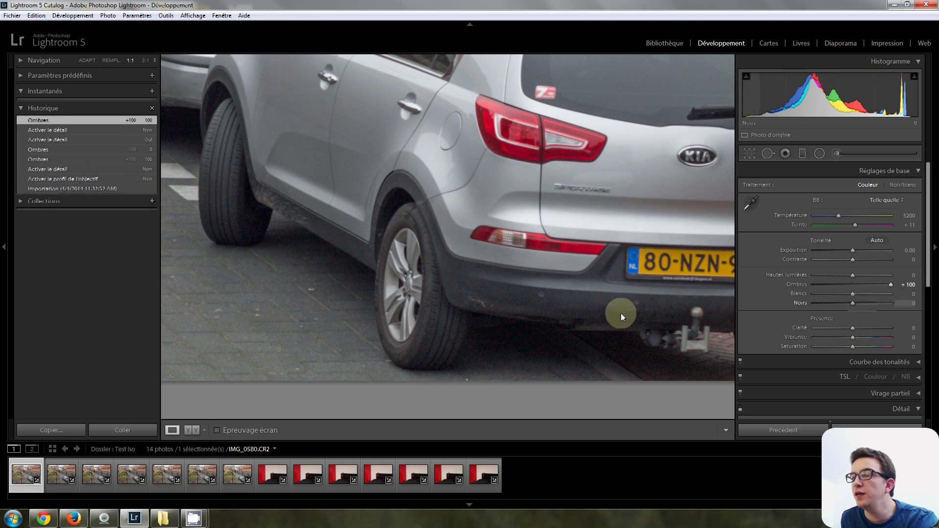
{"action": "left_click_drag", "start_coordinate": [555, 305], "coordinate": [530, 284]}
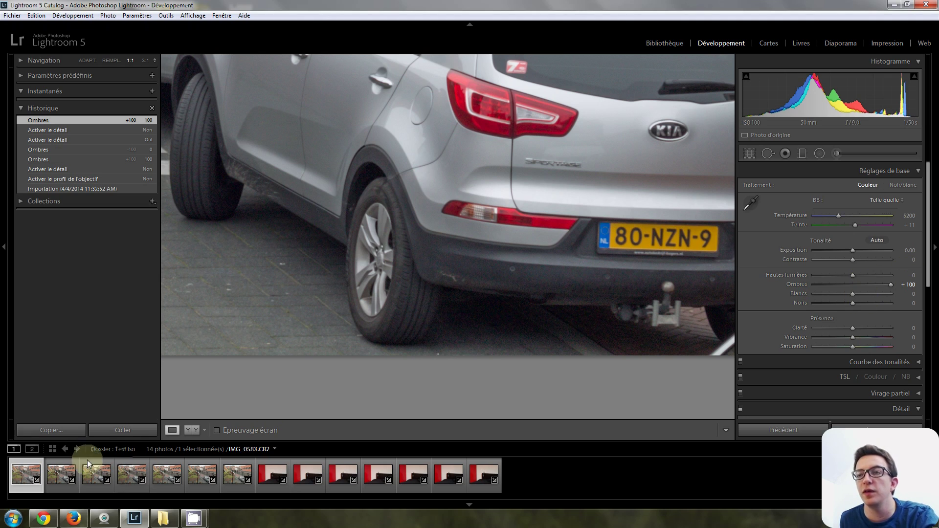
{"action": "mouse_move", "coordinate": [61, 475]}
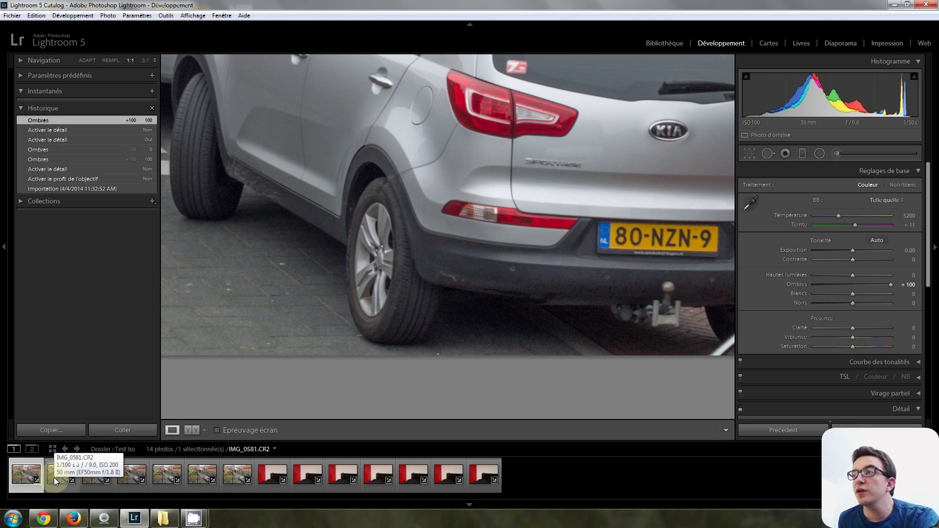
{"action": "left_click", "coordinate": [54, 477]}
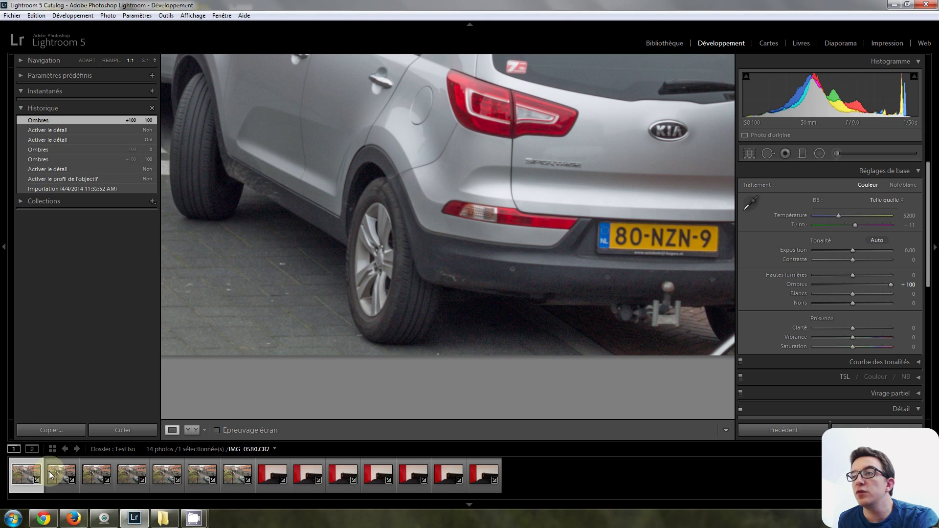
{"action": "mouse_move", "coordinate": [851, 277]}
{"action": "left_mouse_down"}
{"action": "mouse_move", "coordinate": [851, 287]}
{"action": "mouse_move", "coordinate": [906, 284]}
{"action": "left_mouse_up"}
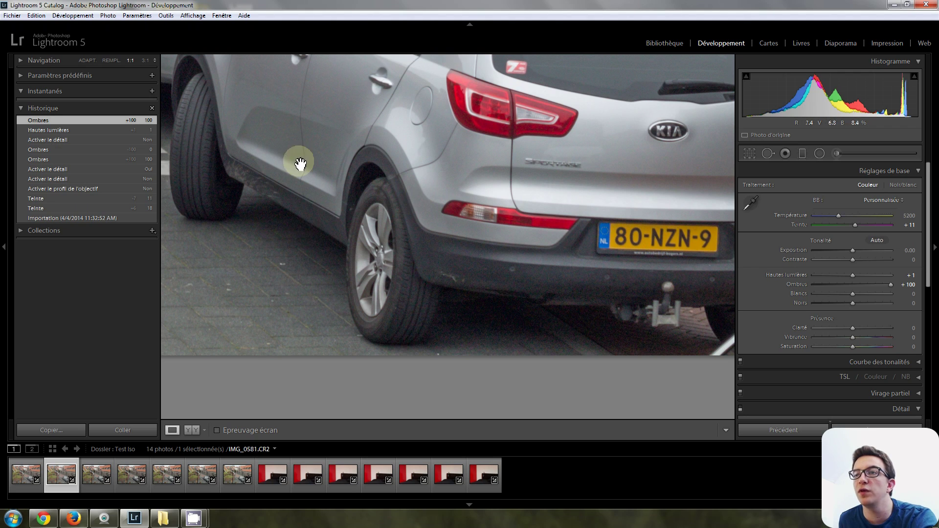
- Raise the third ISO shot's shadows to +100, then check IMG_0585 and IMG_0583
{"action": "left_click", "coordinate": [96, 475]}
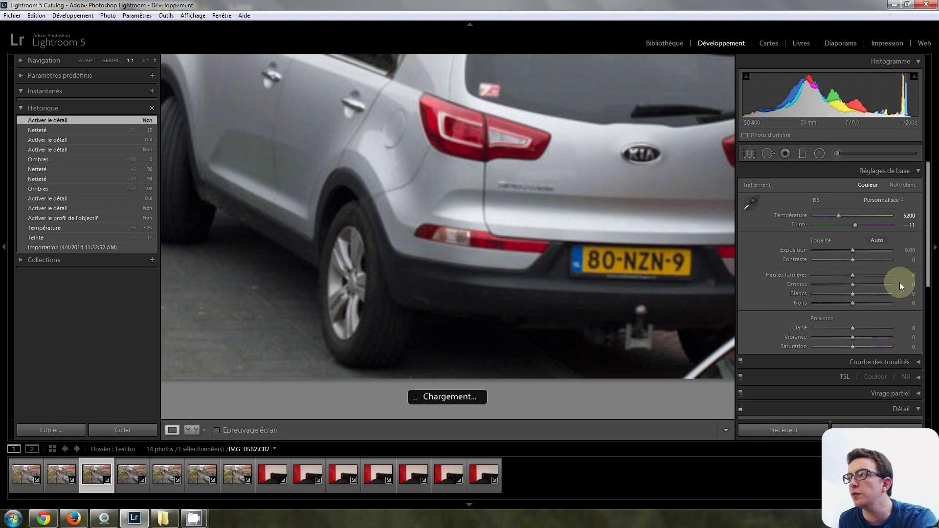
{"action": "left_click_drag", "start_coordinate": [852, 285], "coordinate": [935, 286]}
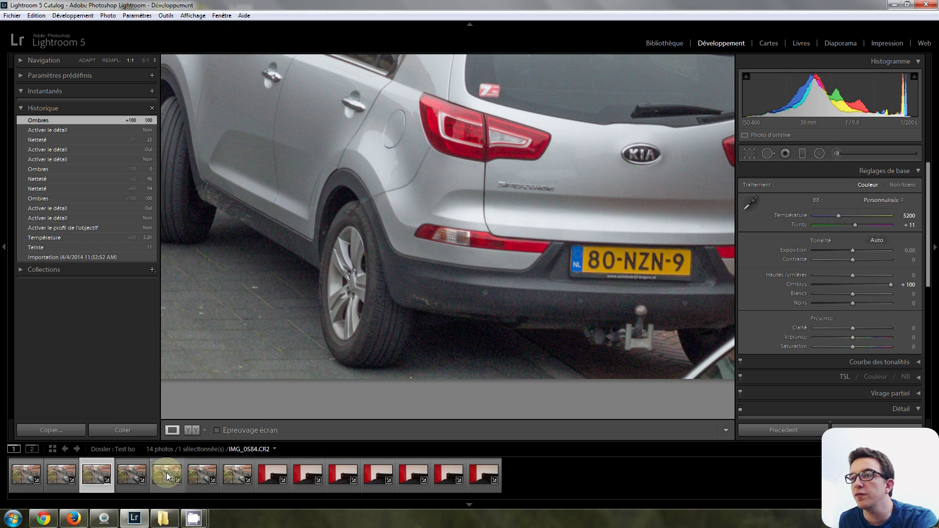
{"action": "left_click", "coordinate": [201, 471]}
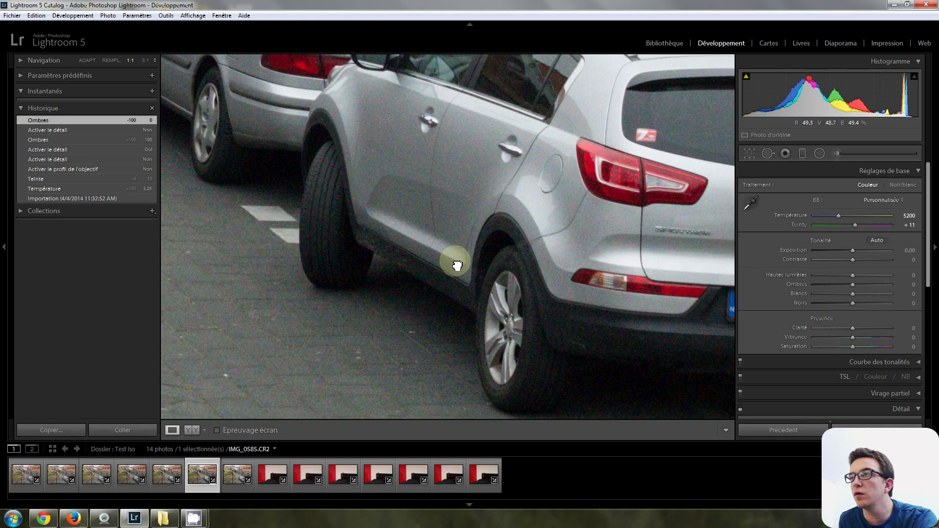
{"action": "left_click_drag", "start_coordinate": [455, 263], "coordinate": [384, 260]}
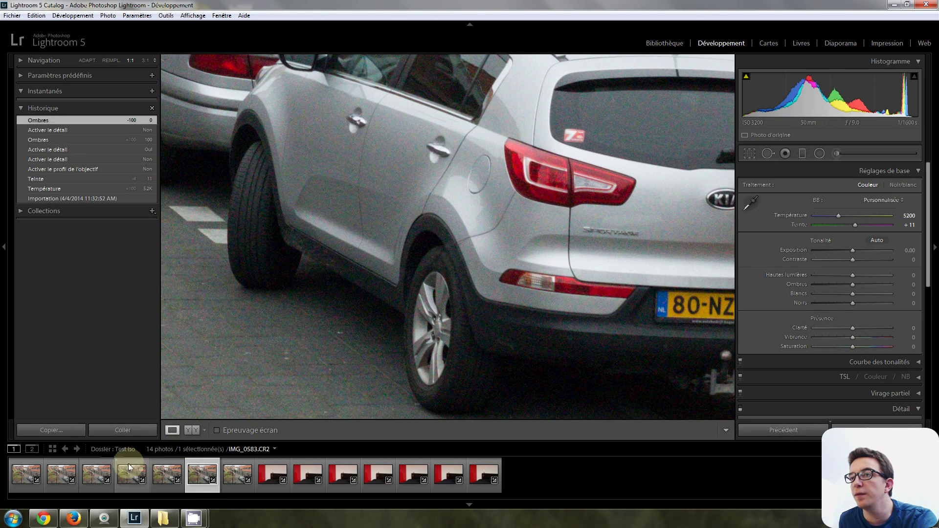
{"action": "left_click", "coordinate": [90, 478]}
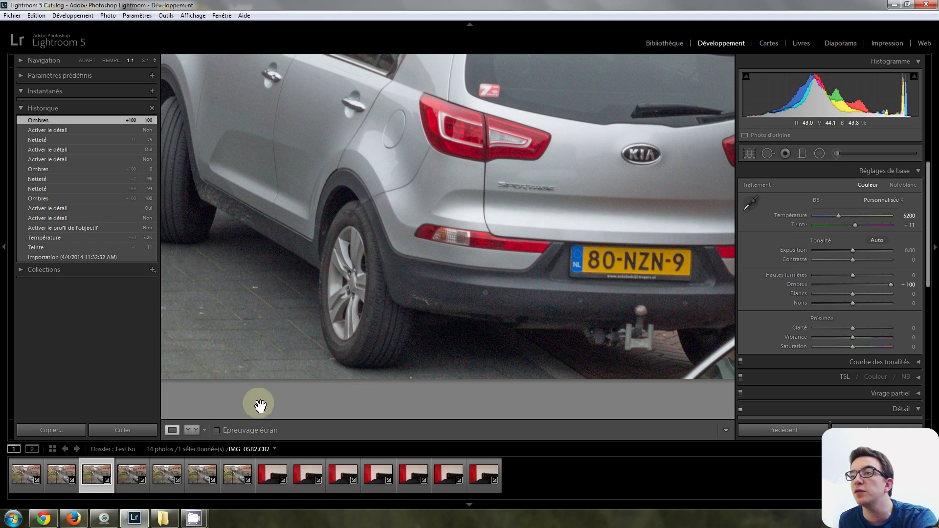
- Lift shadows to +100 on the ISO 800 photo IMG_0583 and on IMG_0584
{"action": "left_click", "coordinate": [118, 467]}
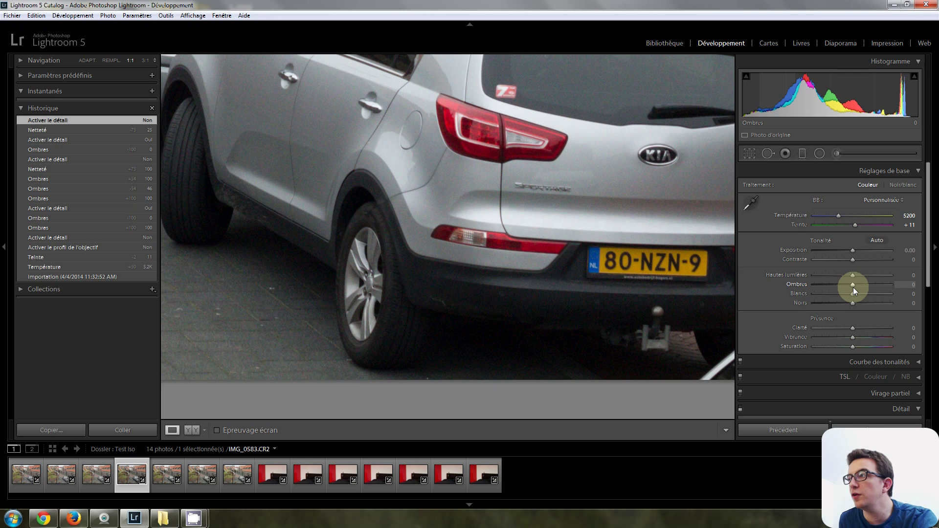
{"action": "left_click_drag", "start_coordinate": [853, 287], "coordinate": [915, 282]}
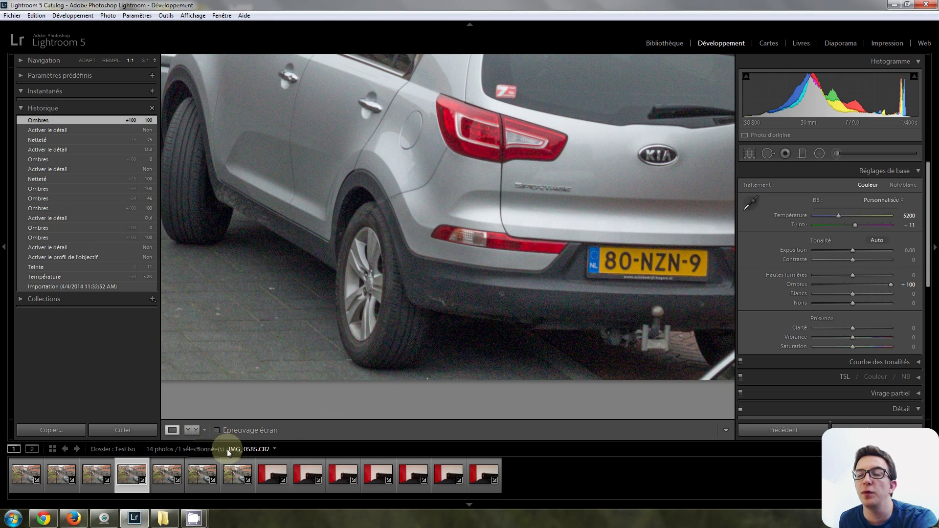
{"action": "left_click", "coordinate": [156, 476]}
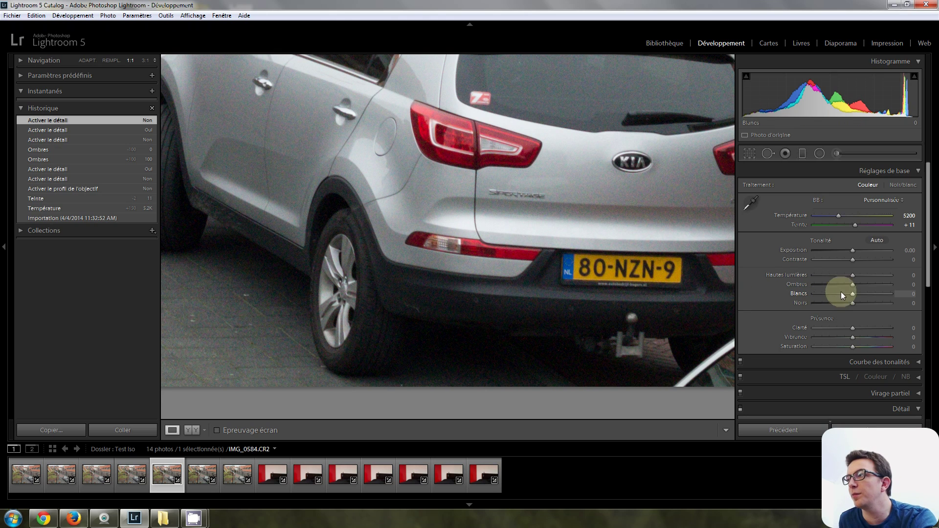
{"action": "left_click_drag", "start_coordinate": [853, 283], "coordinate": [925, 277]}
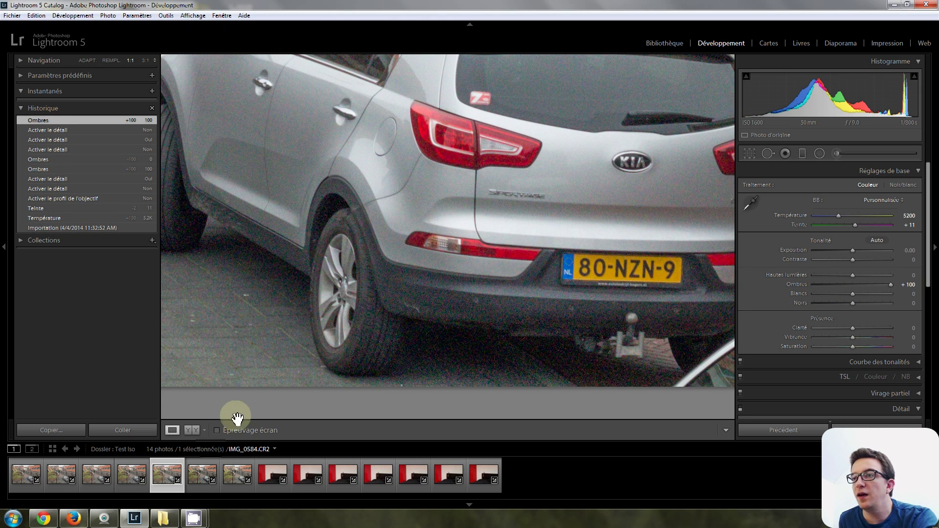
- Lift shadows to +100 on the sixth photo and IMG_0586, then cut IMG_0583's shadows to +52
{"action": "left_click", "coordinate": [189, 477]}
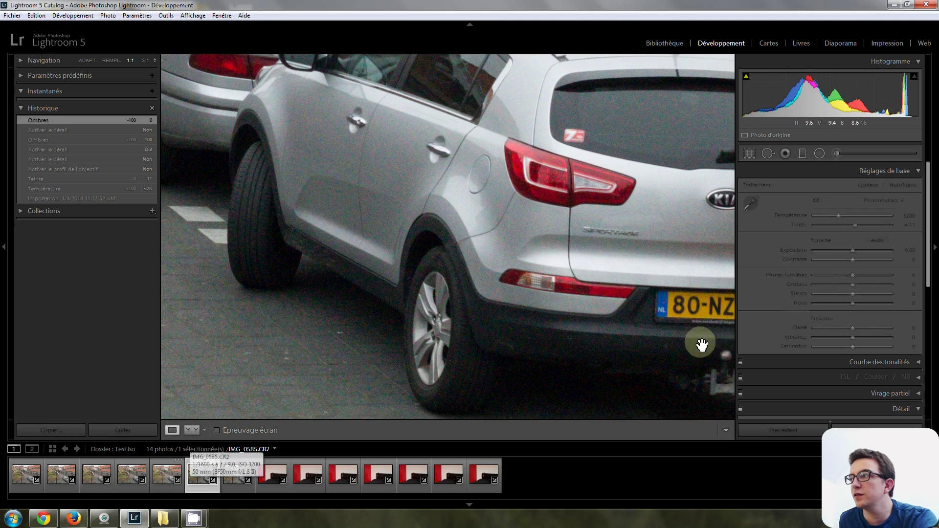
{"action": "left_click_drag", "start_coordinate": [852, 285], "coordinate": [917, 279]}
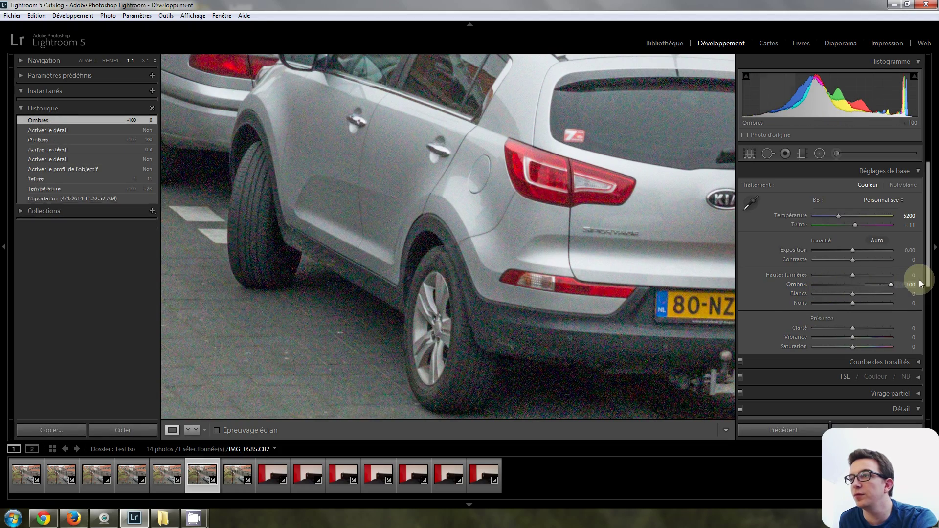
{"action": "left_click", "coordinate": [230, 468]}
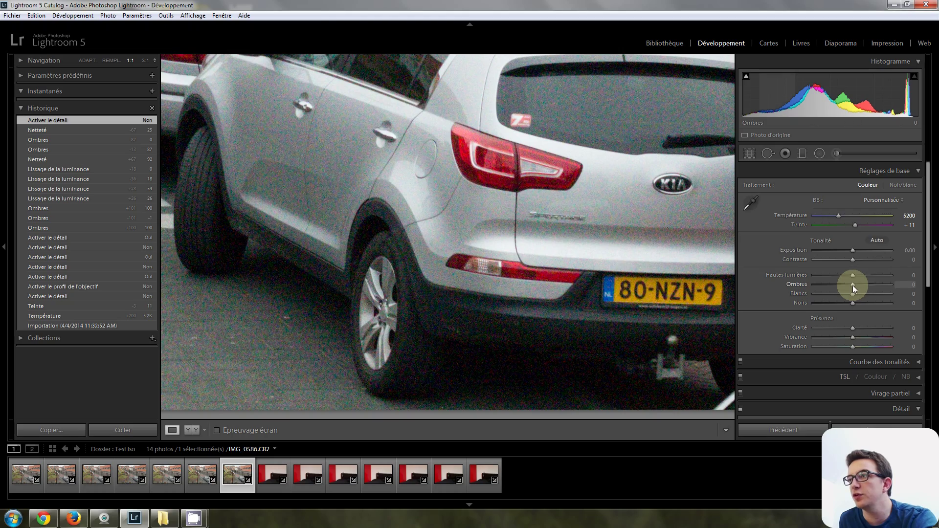
{"action": "left_click_drag", "start_coordinate": [853, 284], "coordinate": [936, 282]}
{"action": "left_click_drag", "start_coordinate": [545, 341], "coordinate": [504, 310]}
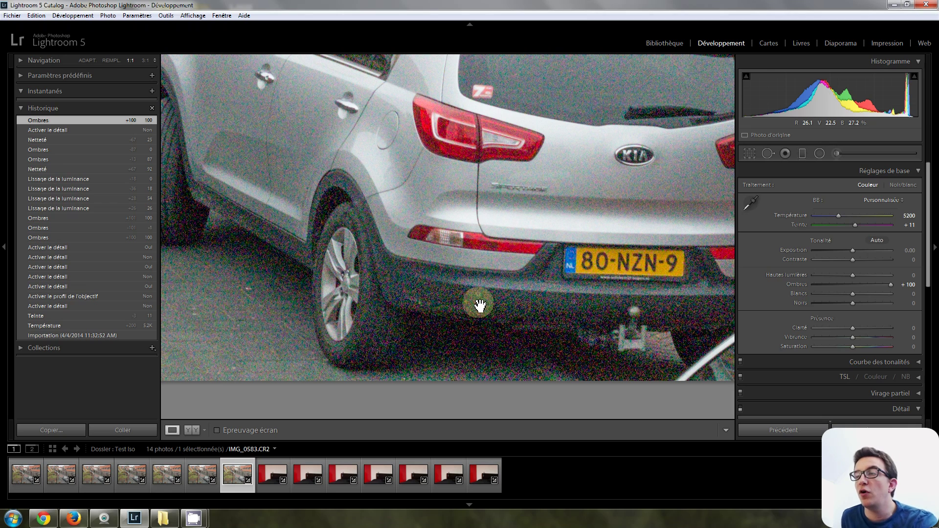
{"action": "left_click", "coordinate": [127, 480]}
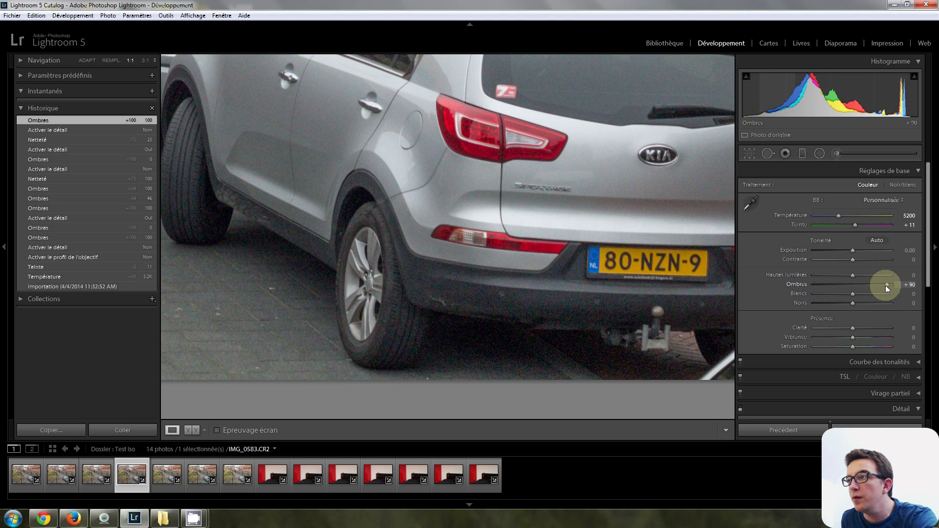
{"action": "left_click_drag", "start_coordinate": [880, 284], "coordinate": [872, 285]}
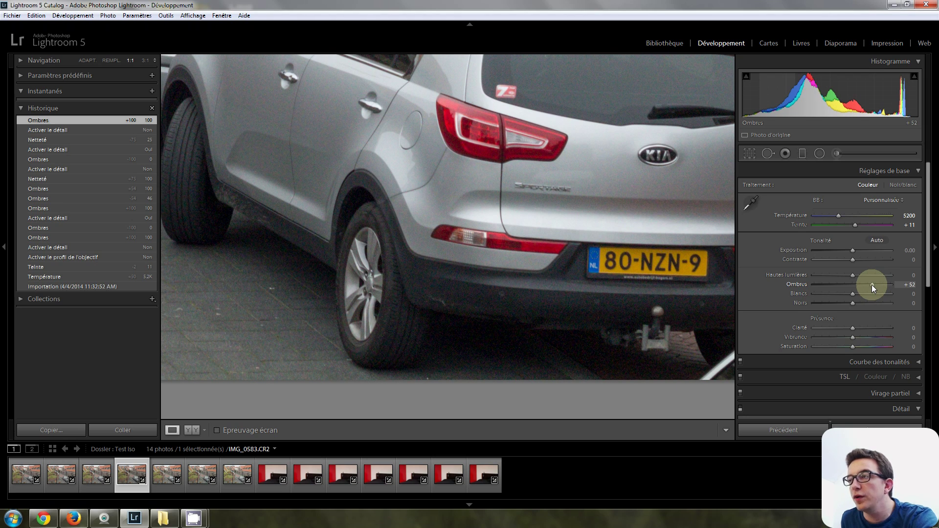
- Set Shadows to +52 on the ISO 800 photo and +16 on the ISO 1600 photo IMG_0584
{"action": "left_click_drag", "start_coordinate": [871, 285], "coordinate": [871, 285]}
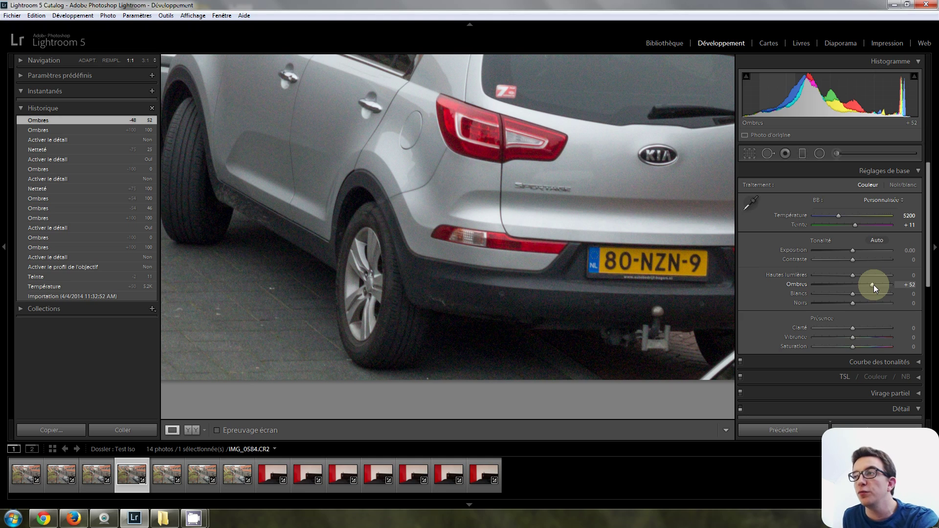
{"action": "left_click", "coordinate": [166, 474]}
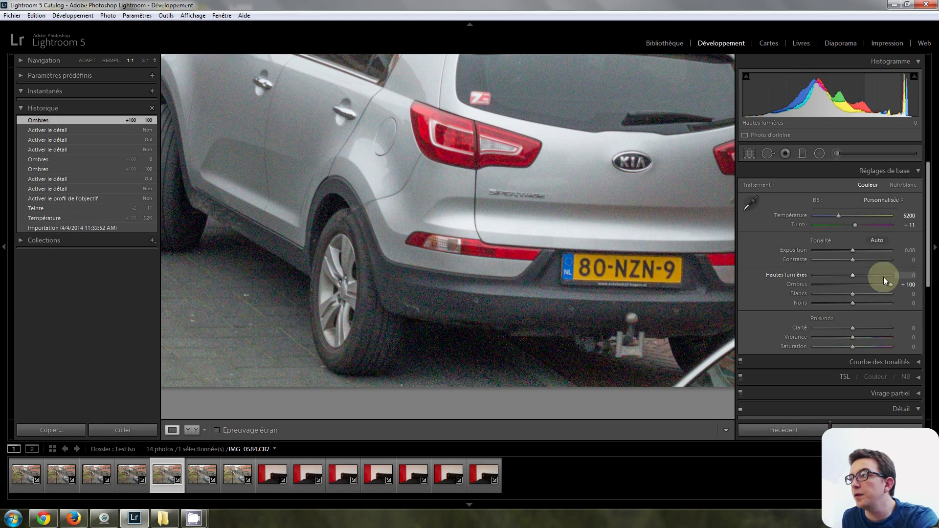
{"action": "left_click_drag", "start_coordinate": [891, 286], "coordinate": [859, 286]}
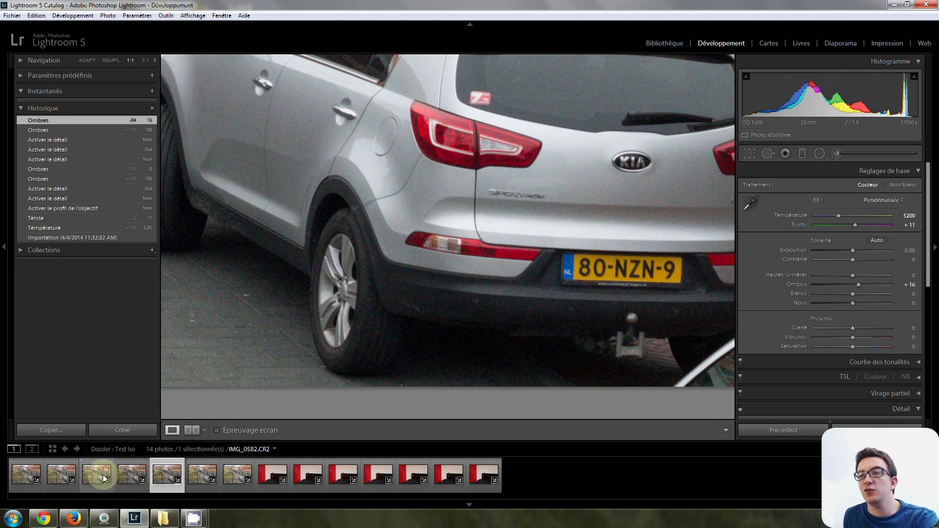
{"action": "left_click", "coordinate": [122, 477]}
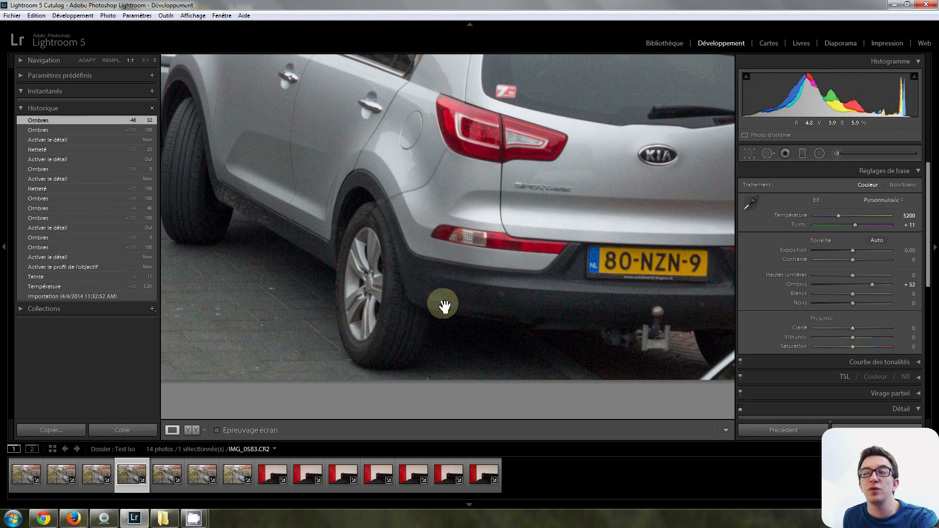
{"action": "left_click", "coordinate": [92, 477]}
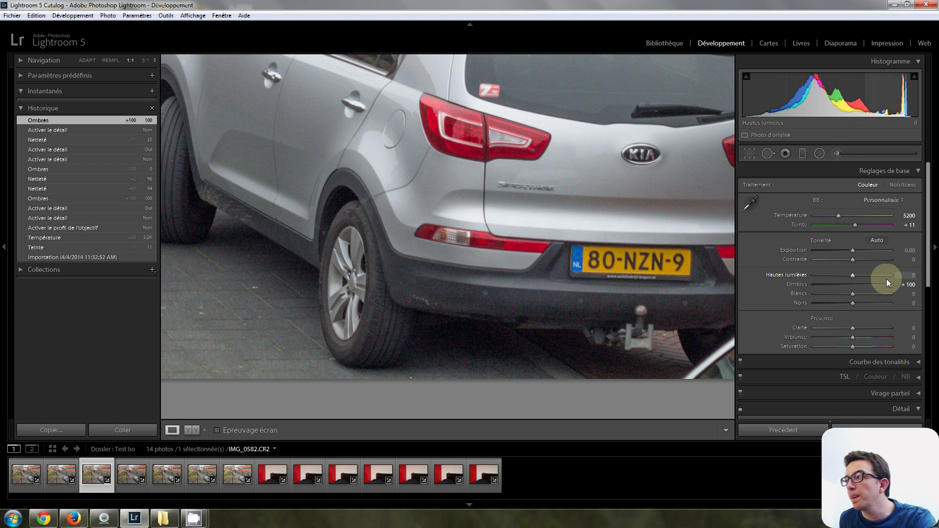
- Lower IMG_0582's Shadows from +100 to +73, then select the ISO 100 shot IMG_0580
{"action": "left_click_drag", "start_coordinate": [890, 285], "coordinate": [882, 286]}
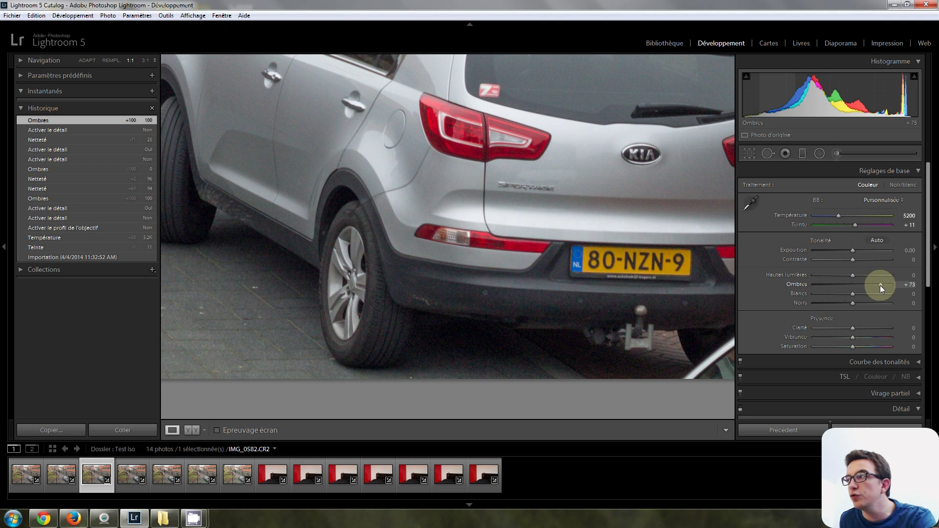
{"action": "left_click_drag", "start_coordinate": [879, 285], "coordinate": [879, 286]}
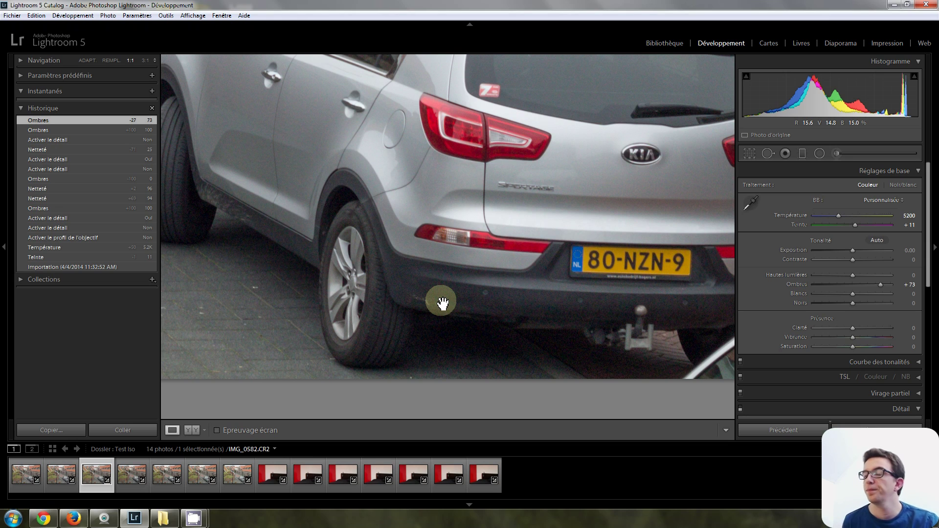
{"action": "left_click", "coordinate": [76, 477]}
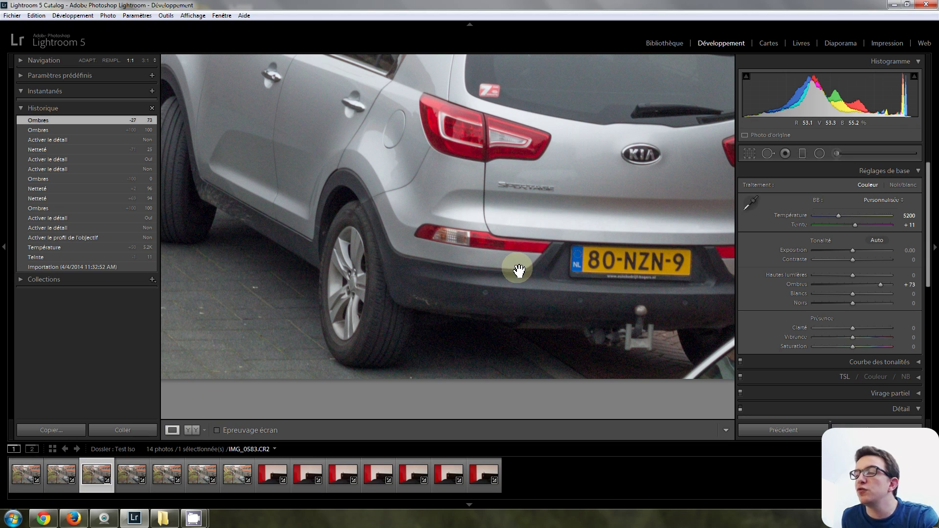
- Fit the whole photo, then zoom 1:1 onto the car's rear bumper
{"action": "left_click", "coordinate": [484, 277]}
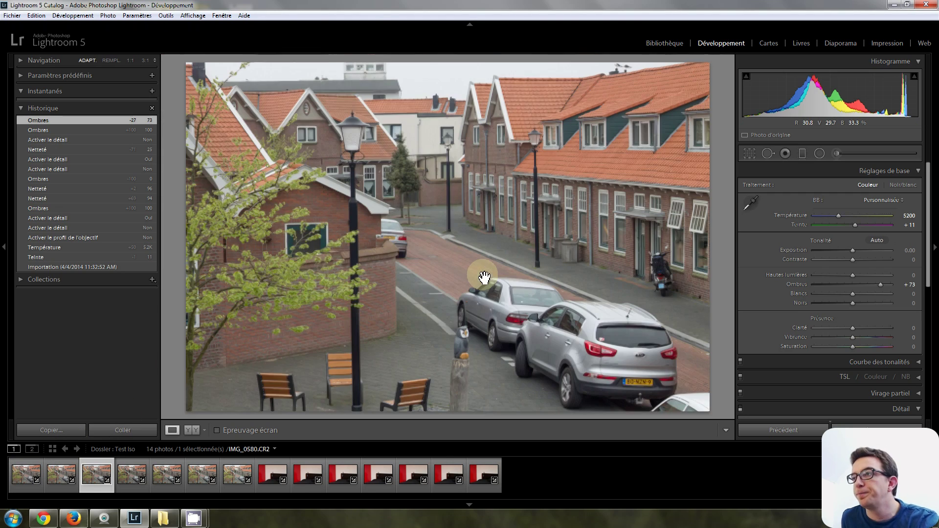
{"action": "left_click", "coordinate": [622, 389]}
{"action": "left_click_drag", "start_coordinate": [606, 373], "coordinate": [595, 296]}
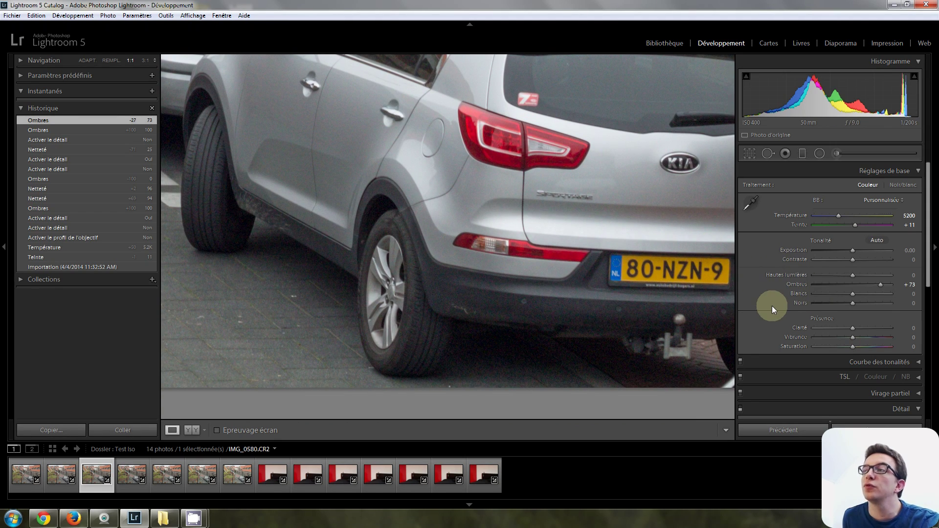
- Try Clarity at +8 on the car close-up, reset it to 0, and bring Detail into view
{"action": "scroll", "coordinate": [772, 306], "scroll_direction": "down", "scroll_amount": 3}
{"action": "scroll", "coordinate": [771, 306], "scroll_direction": "up", "scroll_amount": 3}
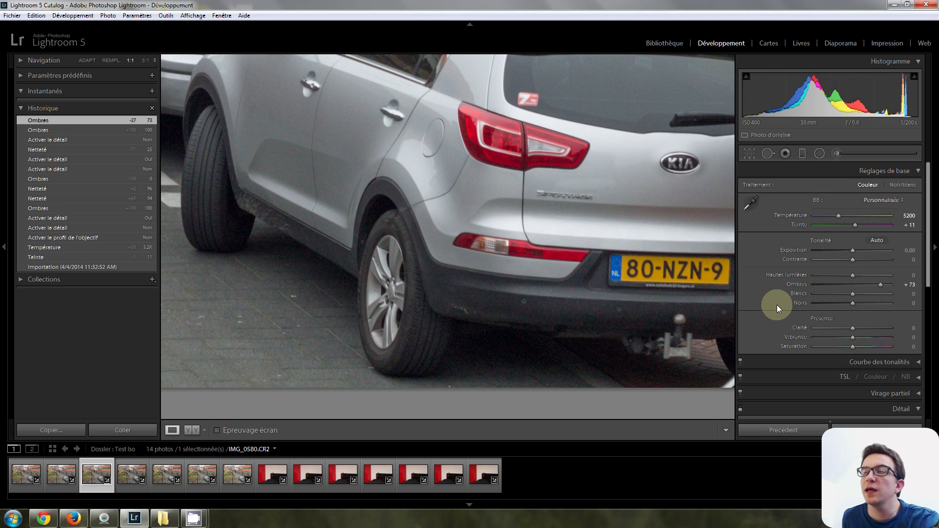
{"action": "scroll", "coordinate": [770, 304], "scroll_direction": "down", "scroll_amount": 3}
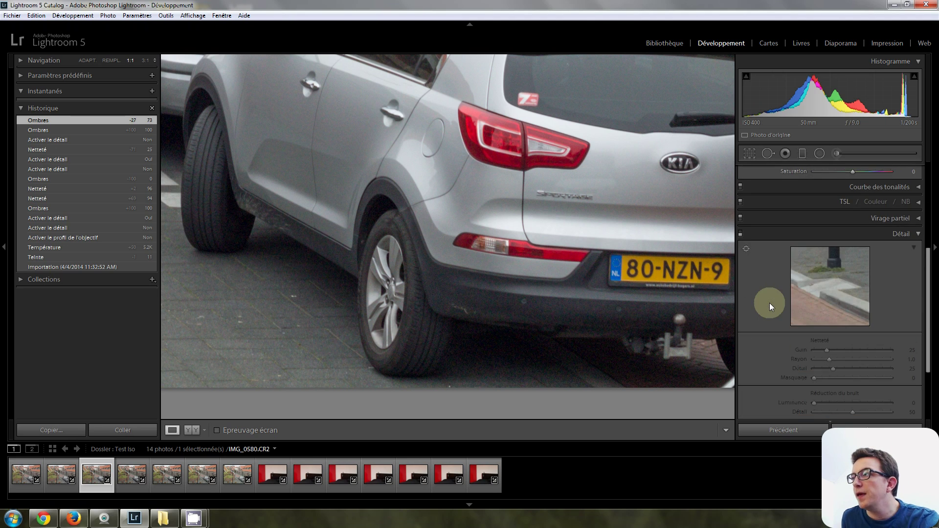
{"action": "scroll", "coordinate": [770, 303], "scroll_direction": "up", "scroll_amount": 2}
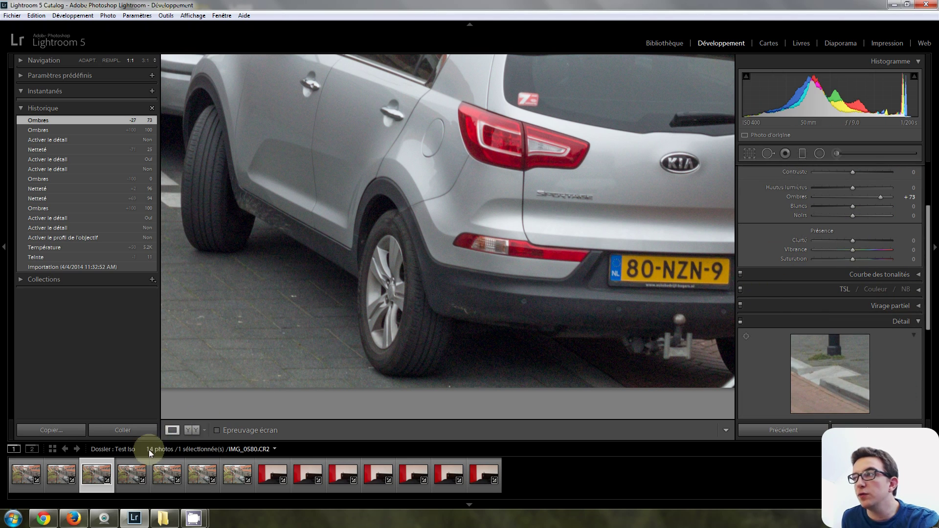
{"action": "left_click_drag", "start_coordinate": [852, 243], "coordinate": [852, 237]}
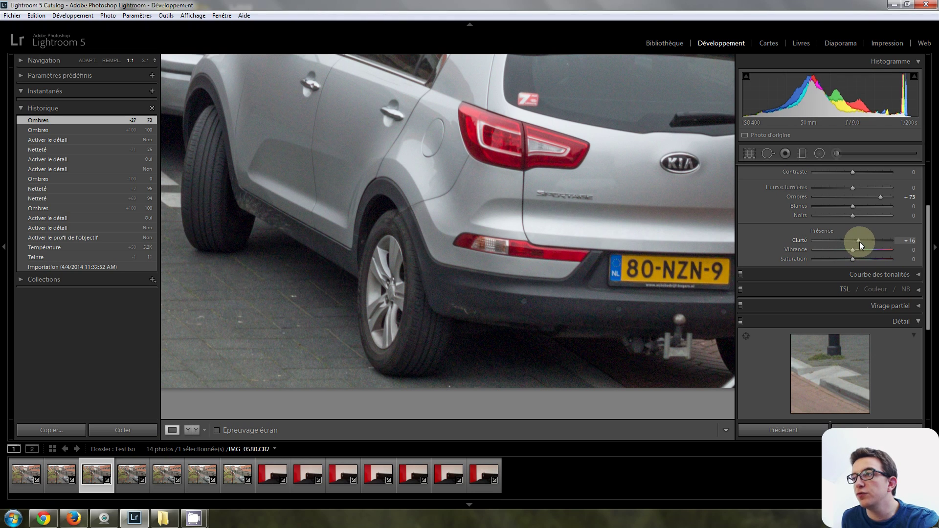
{"action": "left_click_drag", "start_coordinate": [852, 238], "coordinate": [870, 236]}
{"action": "double_click", "coordinate": [855, 239]}
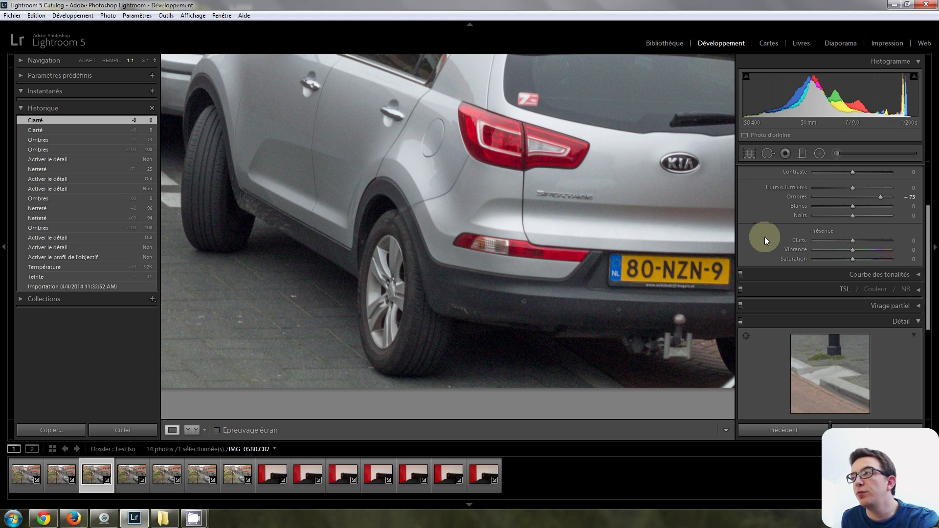
{"action": "scroll", "coordinate": [763, 237], "scroll_direction": "down", "scroll_amount": 1}
{"action": "scroll", "coordinate": [761, 237], "scroll_direction": "down", "scroll_amount": 3}
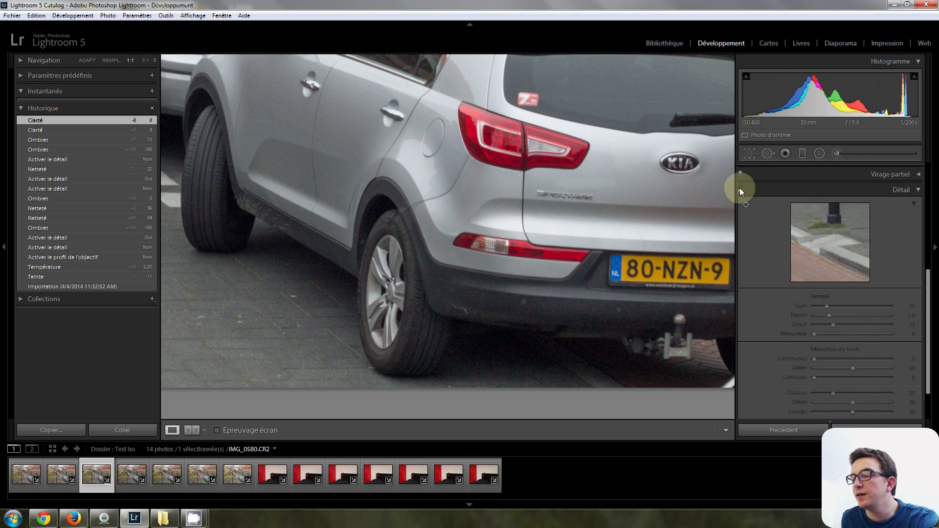
- Open ISO 6400 shot IMG_0586, compare Detail on/off, and magnify 3:1 on the taillight
{"action": "left_click", "coordinate": [227, 477]}
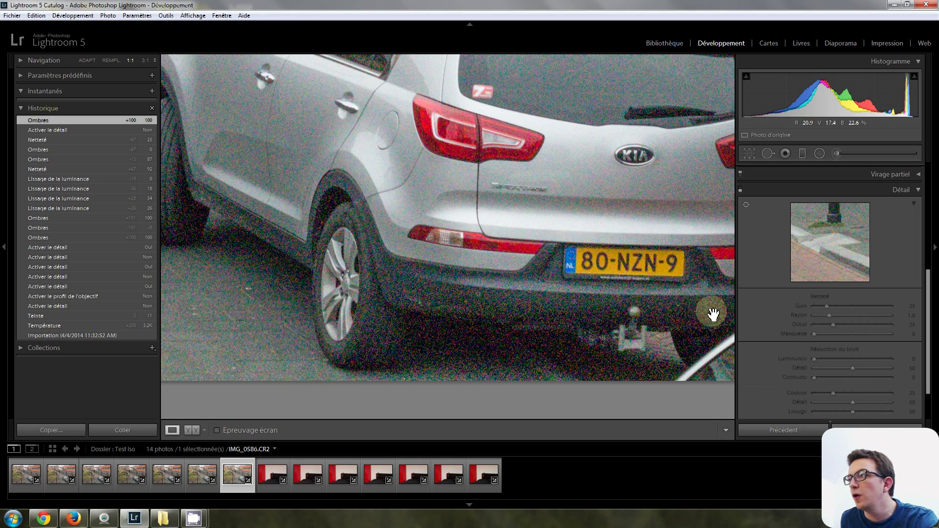
{"action": "left_click", "coordinate": [741, 190]}
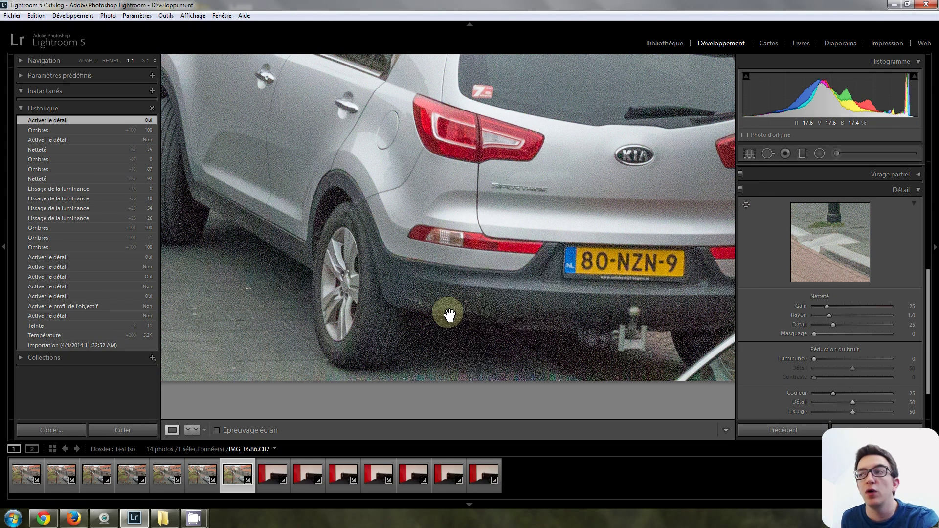
{"action": "left_click", "coordinate": [741, 190]}
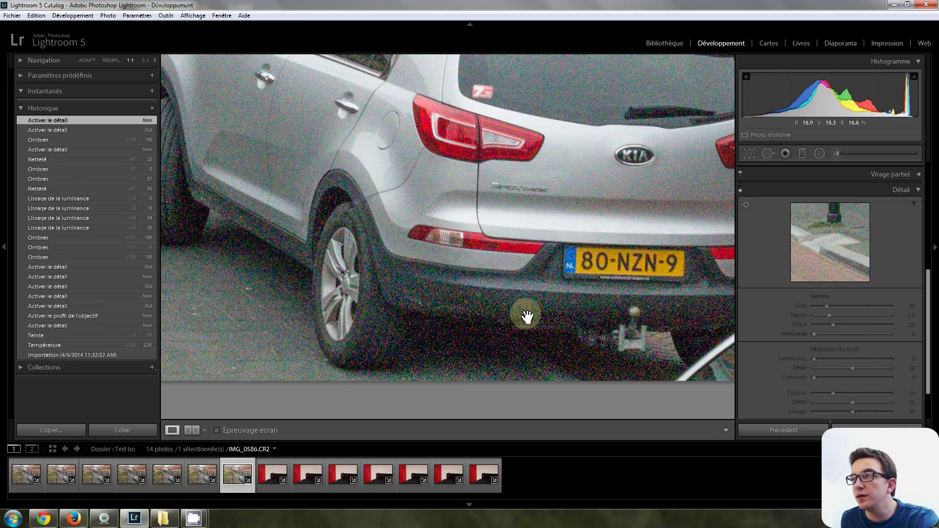
{"action": "left_click", "coordinate": [146, 60]}
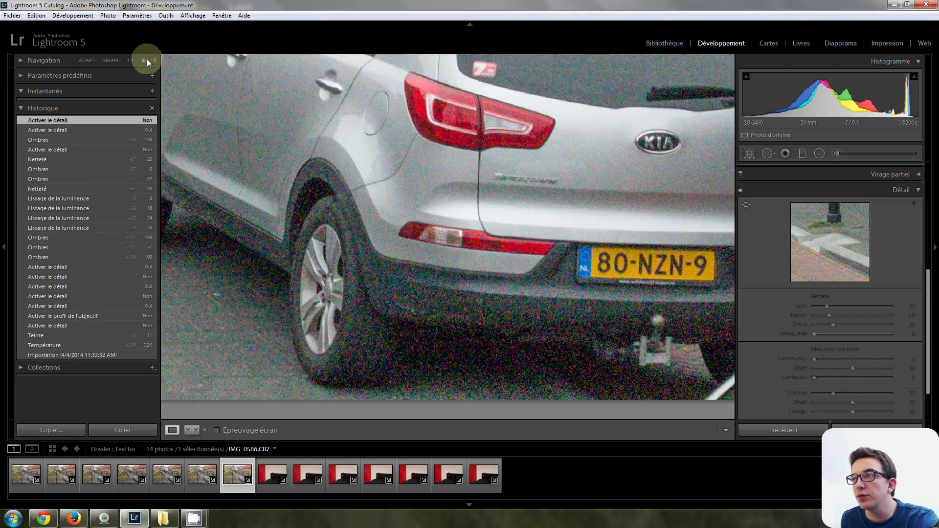
{"action": "left_click_drag", "start_coordinate": [399, 305], "coordinate": [480, 189]}
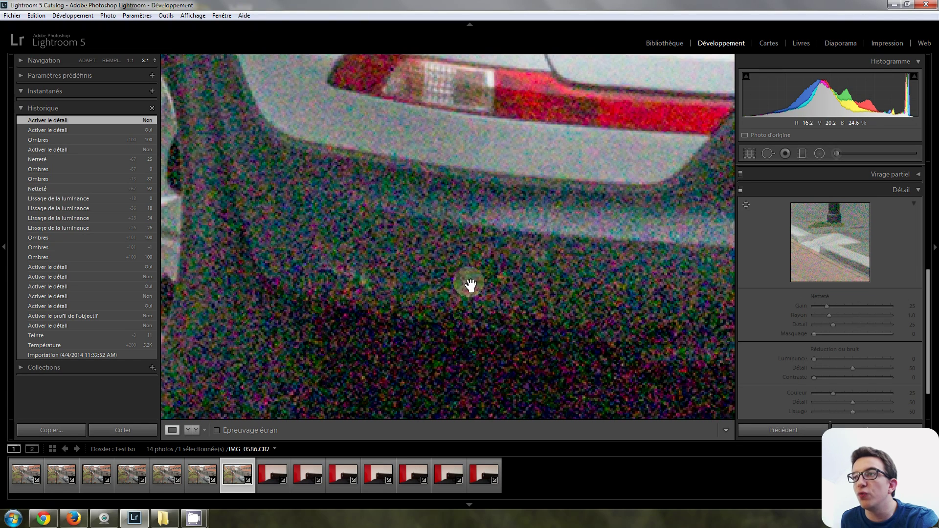
- Re-enable Detail adjustments and frame the car's rear at 1:1
{"action": "left_click", "coordinate": [740, 191]}
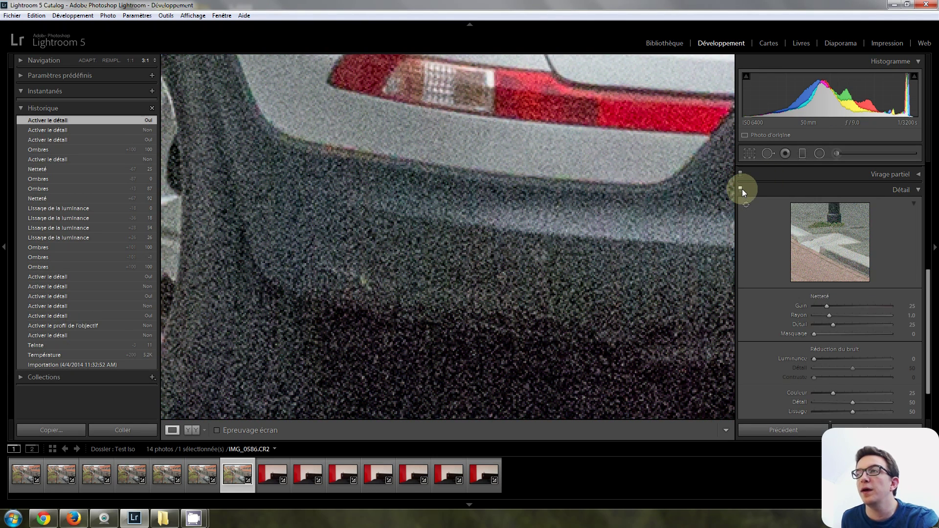
{"action": "left_click", "coordinate": [480, 246]}
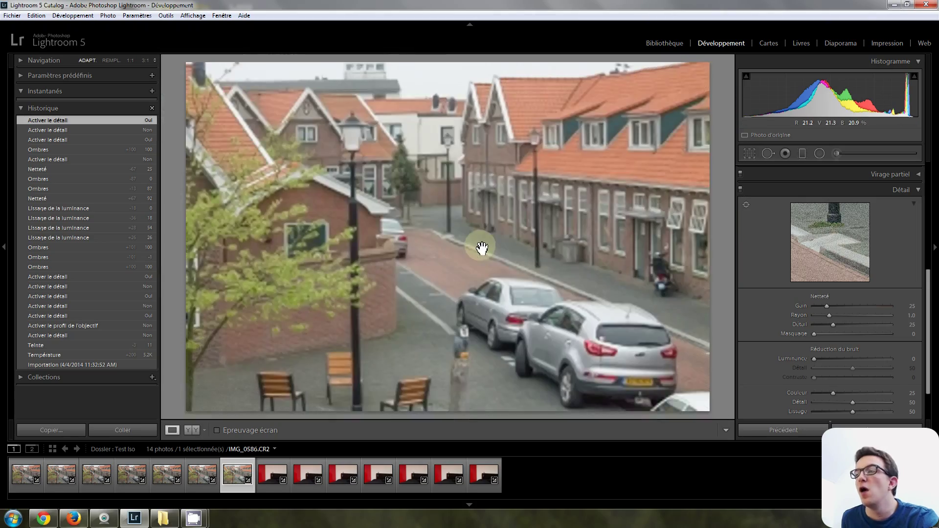
{"action": "left_click", "coordinate": [605, 394]}
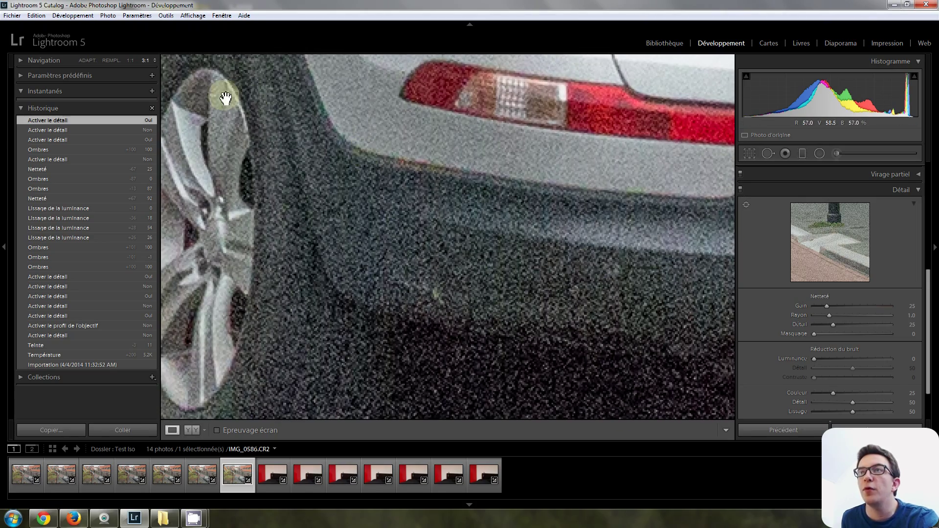
{"action": "left_click", "coordinate": [130, 61]}
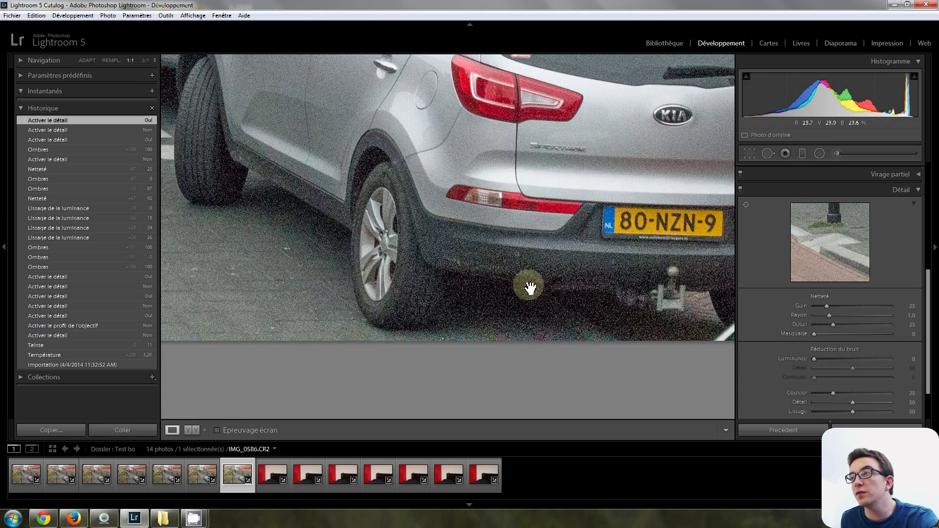
{"action": "left_click_drag", "start_coordinate": [521, 271], "coordinate": [533, 282]}
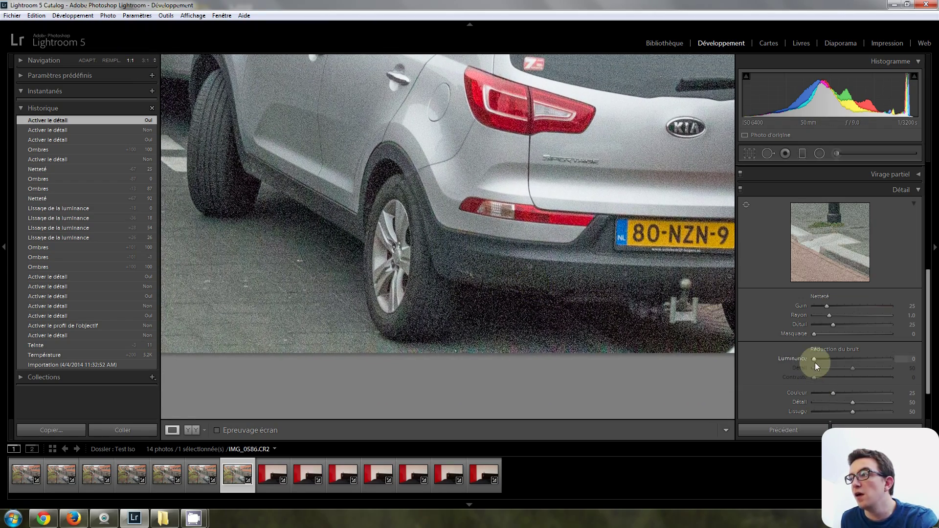
- Raise Luminance noise reduction to 83 and compare fit and 1:1 views of the rear wheel
{"action": "left_click_drag", "start_coordinate": [814, 359], "coordinate": [814, 359]}
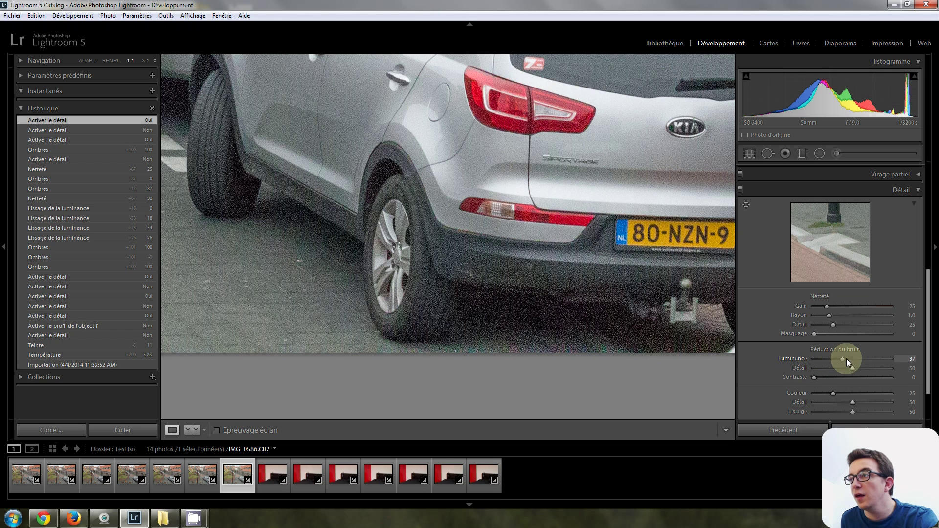
{"action": "left_click_drag", "start_coordinate": [883, 363], "coordinate": [889, 363]}
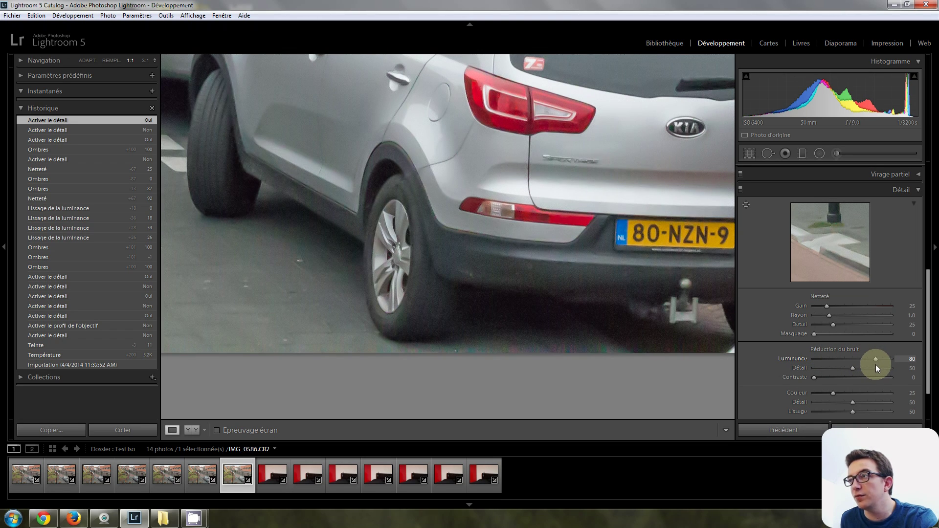
{"action": "left_click_drag", "start_coordinate": [878, 364], "coordinate": [878, 365]}
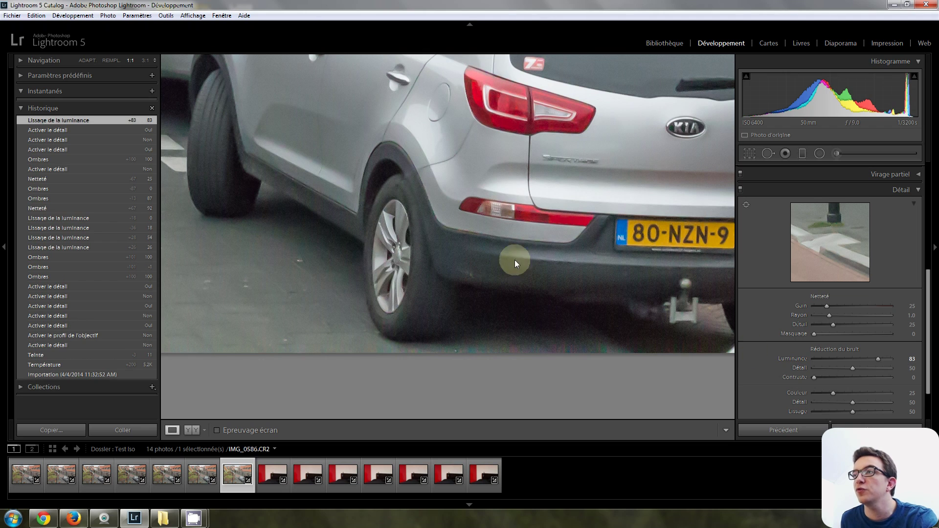
{"action": "left_click", "coordinate": [524, 221]}
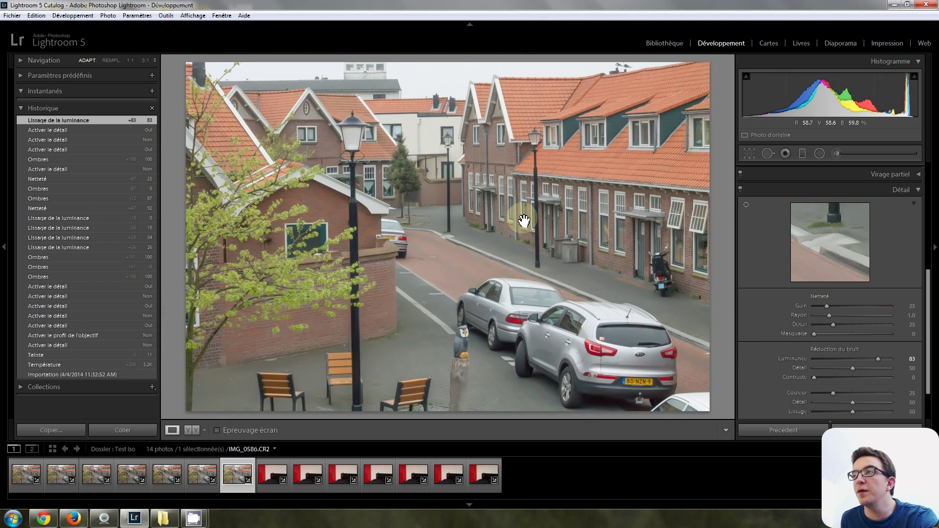
{"action": "left_click", "coordinate": [584, 399]}
{"action": "left_click_drag", "start_coordinate": [591, 388], "coordinate": [495, 290]}
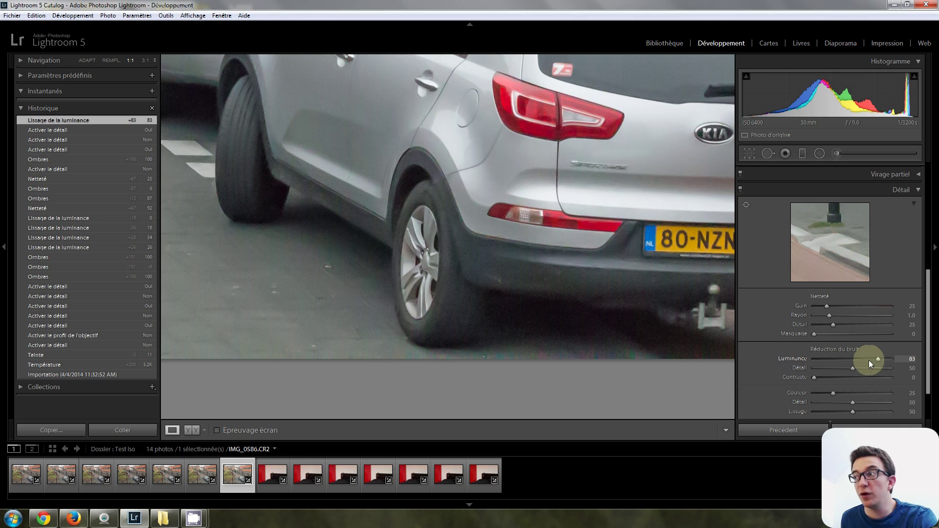
- Return Luminance noise reduction to 0 and reframe the close-up on the rear plate
{"action": "left_click_drag", "start_coordinate": [839, 359], "coordinate": [826, 360]}
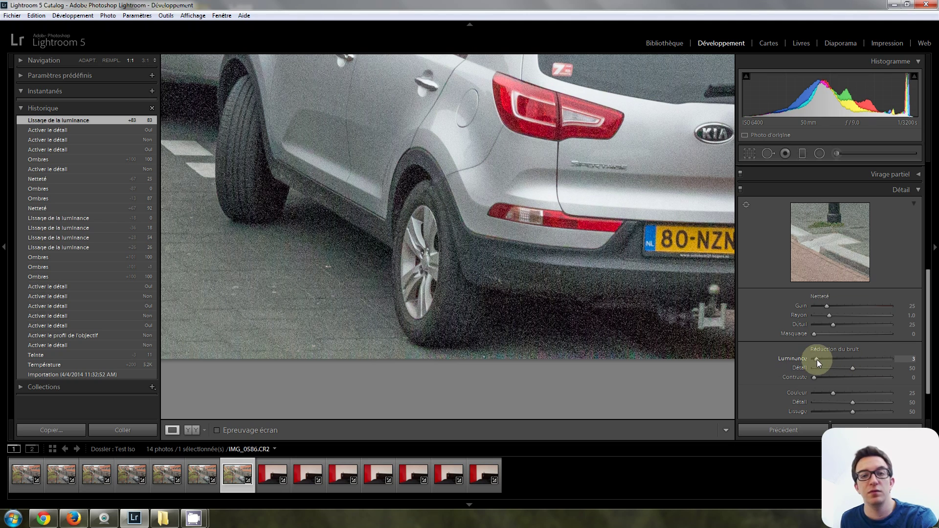
{"action": "left_click_drag", "start_coordinate": [816, 360], "coordinate": [784, 361]}
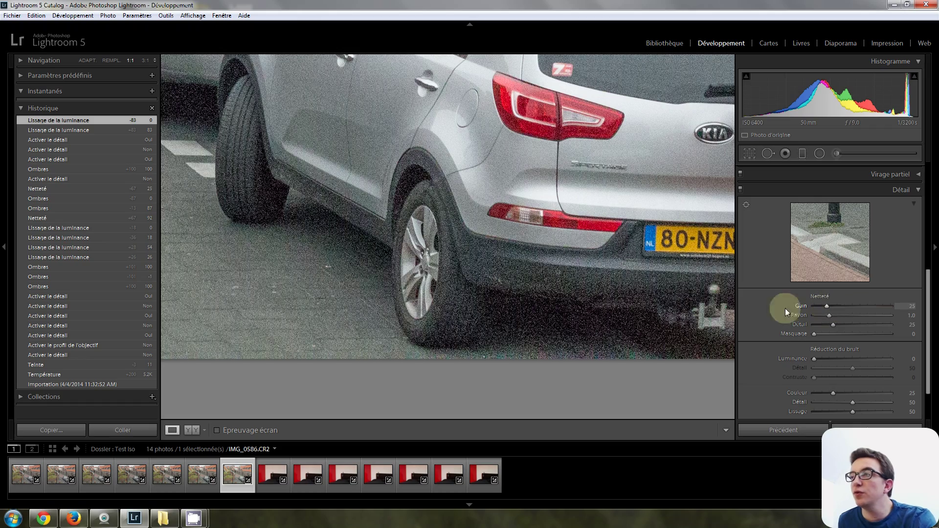
{"action": "left_click_drag", "start_coordinate": [535, 272], "coordinate": [509, 282]}
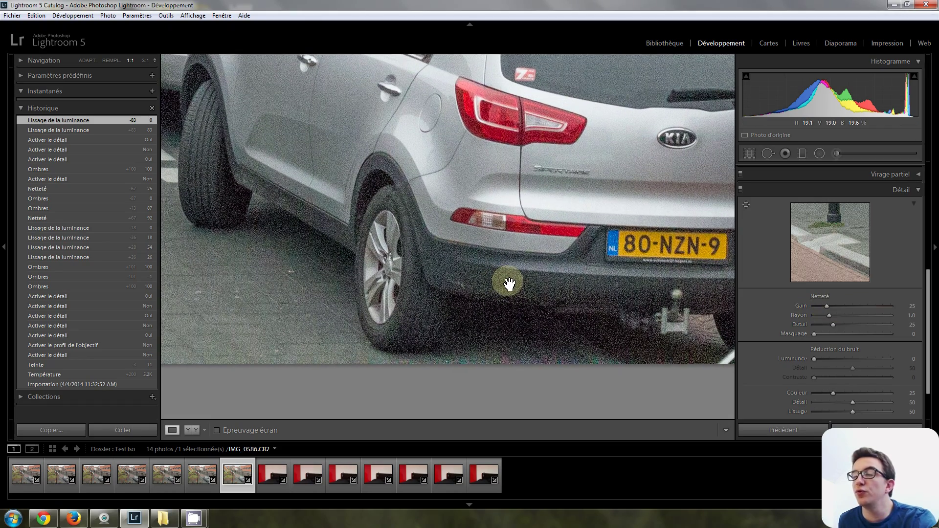
- Push Sharpening Amount to 150 on the ISO 6400 shot, then reset it to 25
{"action": "left_click", "coordinate": [822, 319]}
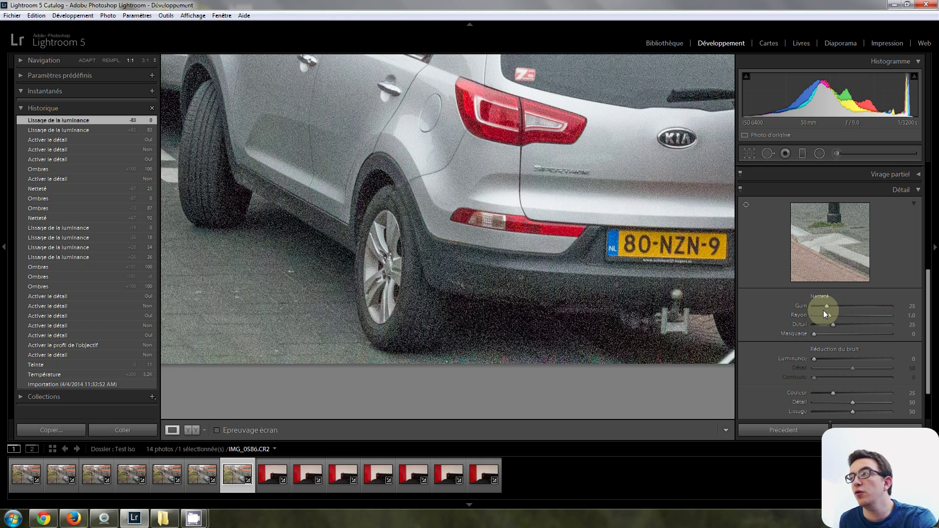
{"action": "left_click", "coordinate": [826, 307]}
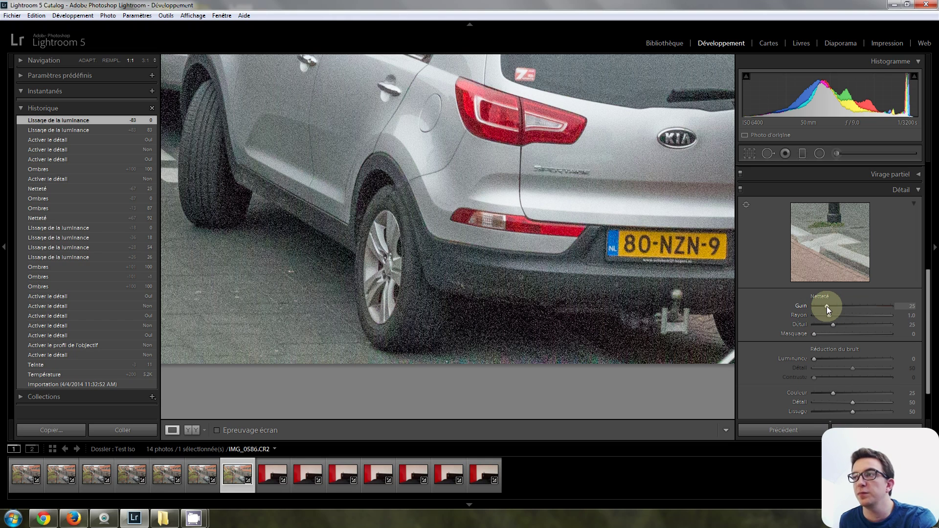
{"action": "left_click_drag", "start_coordinate": [827, 306], "coordinate": [930, 308]}
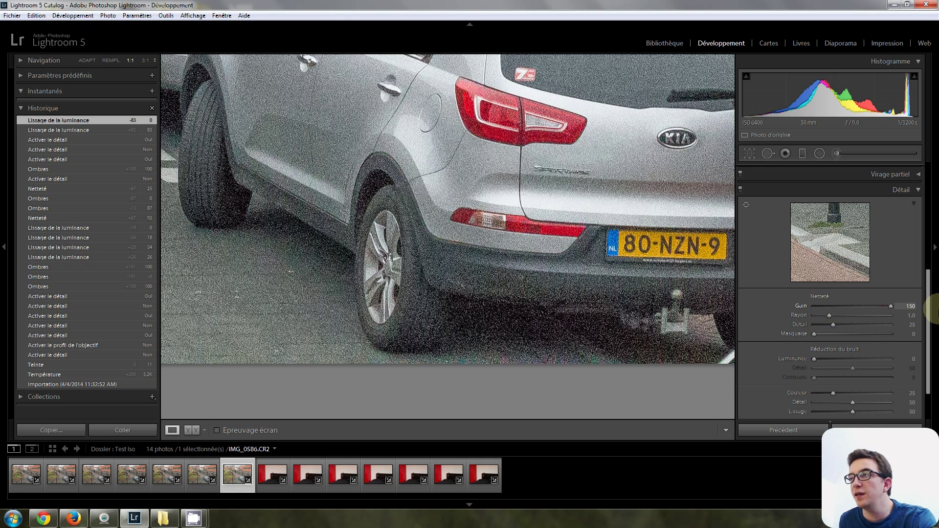
{"action": "double_click", "coordinate": [890, 308]}
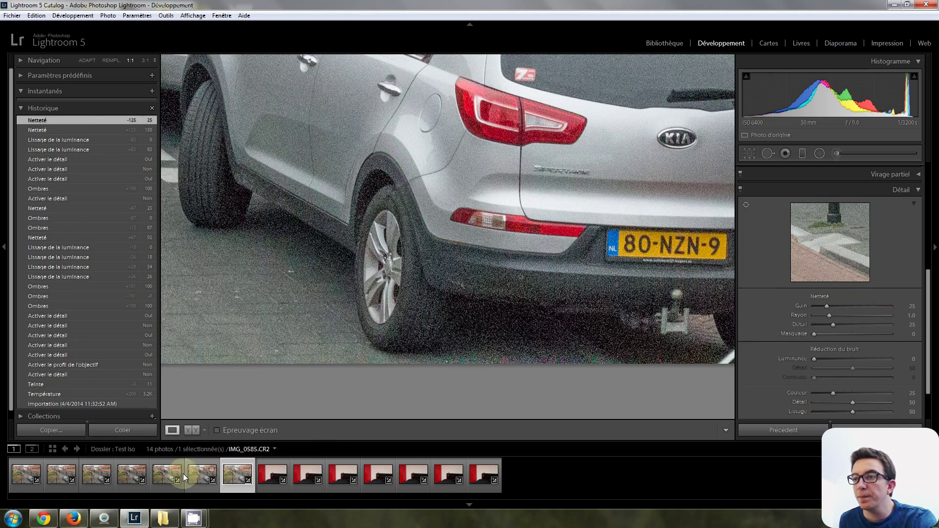
- On IMG_0584, enable Detail adjustments and set Sharpening Amount to 150
{"action": "left_click", "coordinate": [164, 480]}
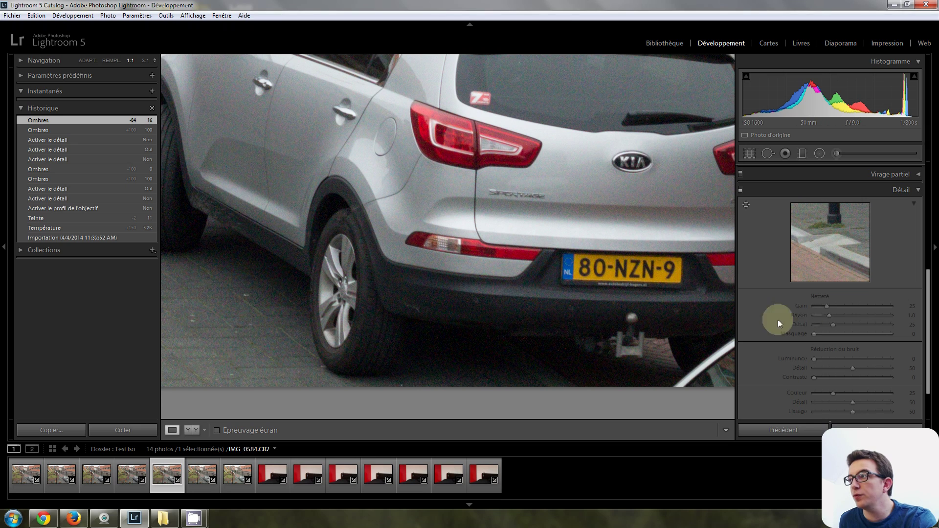
{"action": "left_click", "coordinate": [740, 190]}
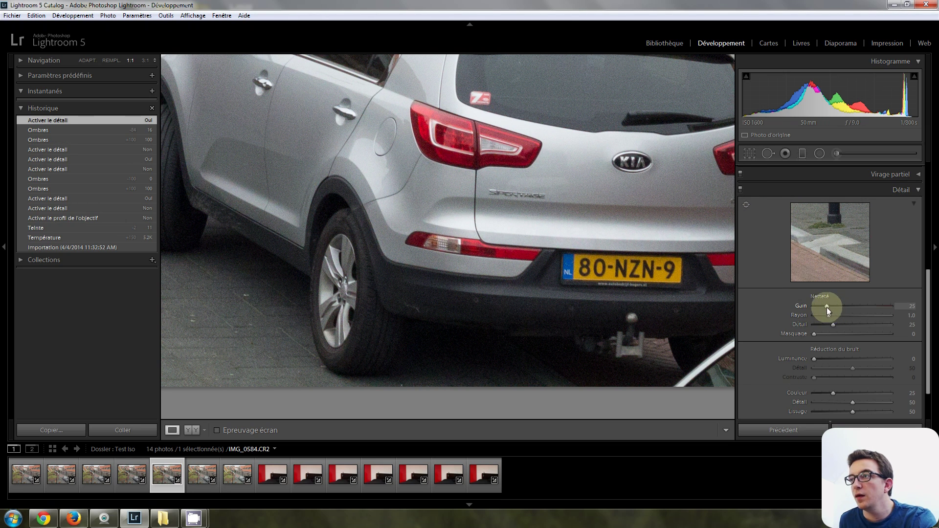
{"action": "left_click_drag", "start_coordinate": [826, 308], "coordinate": [932, 311]}
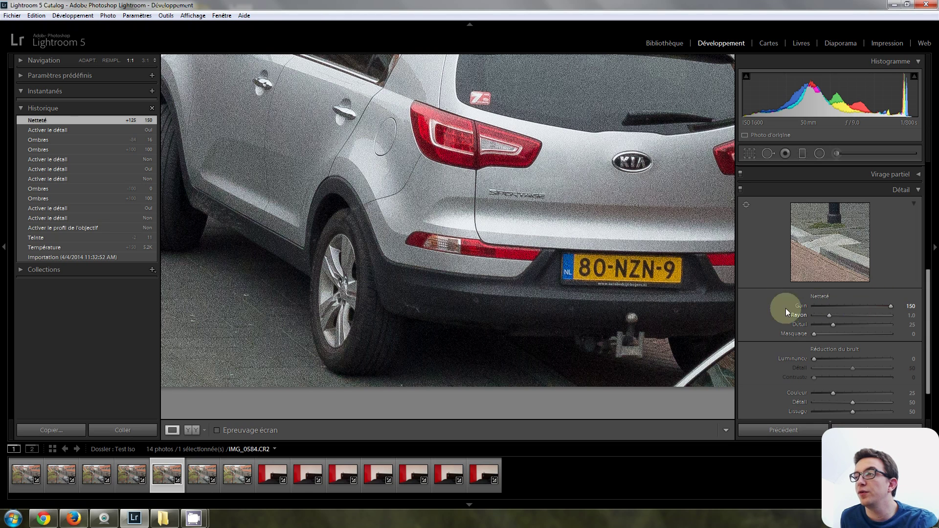
{"action": "left_click", "coordinate": [81, 475]}
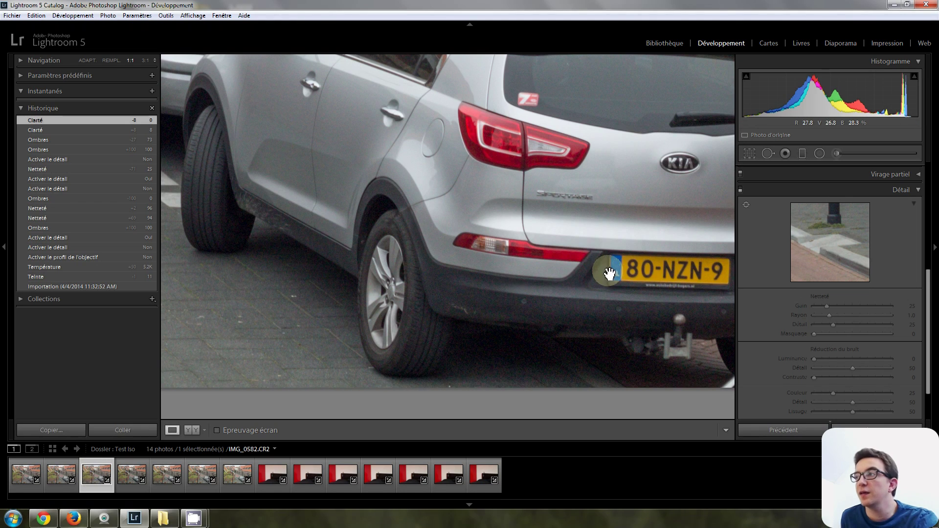
- Enable Detail on IMG_0582 and set Sharpening Amount to 55, passing through 71
{"action": "left_click", "coordinate": [740, 190]}
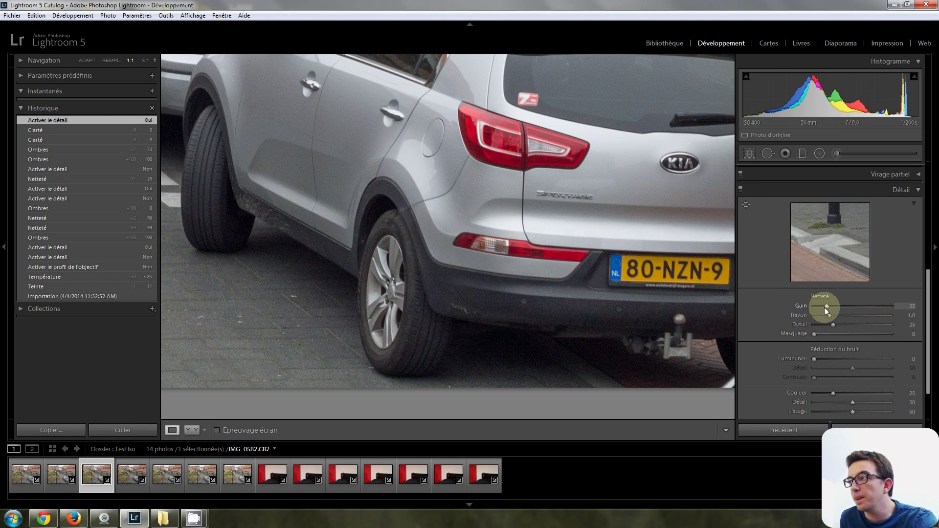
{"action": "left_click_drag", "start_coordinate": [842, 304], "coordinate": [850, 304]}
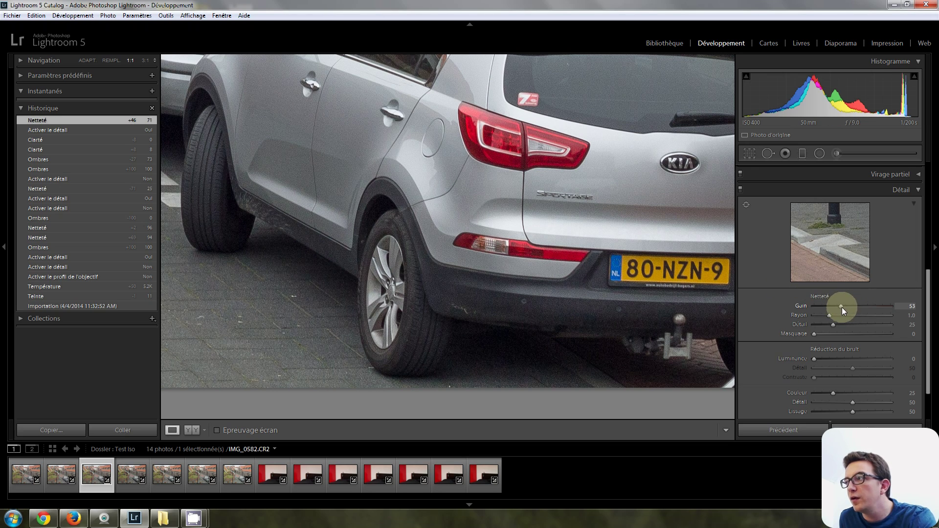
{"action": "left_click_drag", "start_coordinate": [846, 307], "coordinate": [842, 307]}
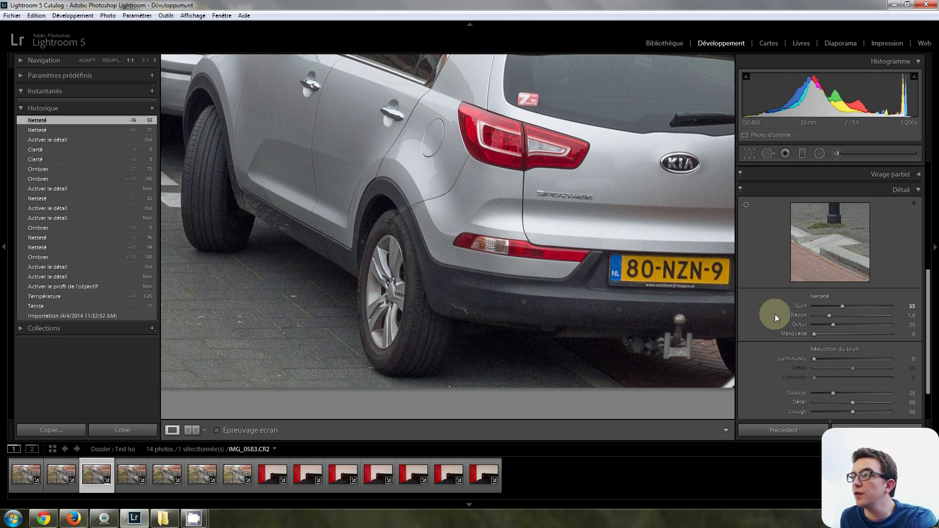
- Fit the whole street photo in view and bring the CamStudio recorder window forward
{"action": "scroll", "coordinate": [774, 314], "scroll_direction": "up", "scroll_amount": 2}
{"action": "scroll", "coordinate": [775, 314], "scroll_direction": "up", "scroll_amount": 2}
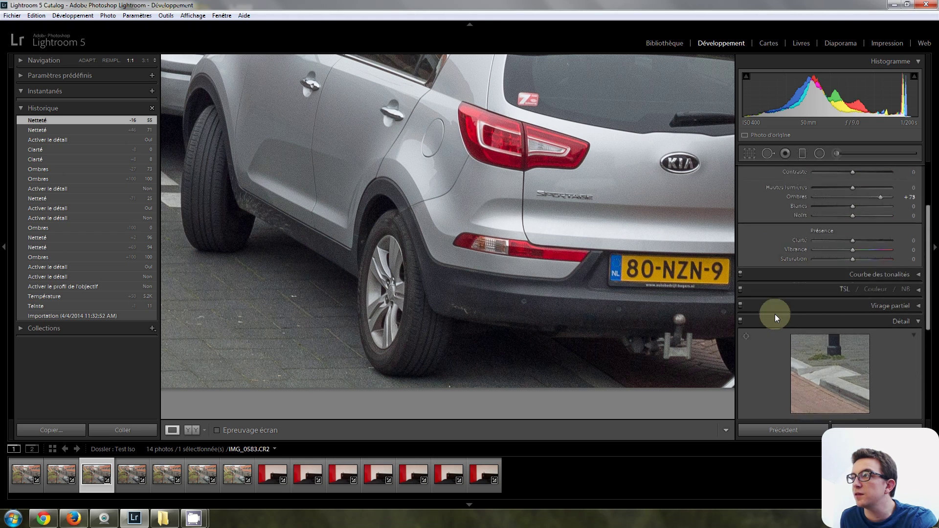
{"action": "scroll", "coordinate": [774, 314], "scroll_direction": "up", "scroll_amount": 2}
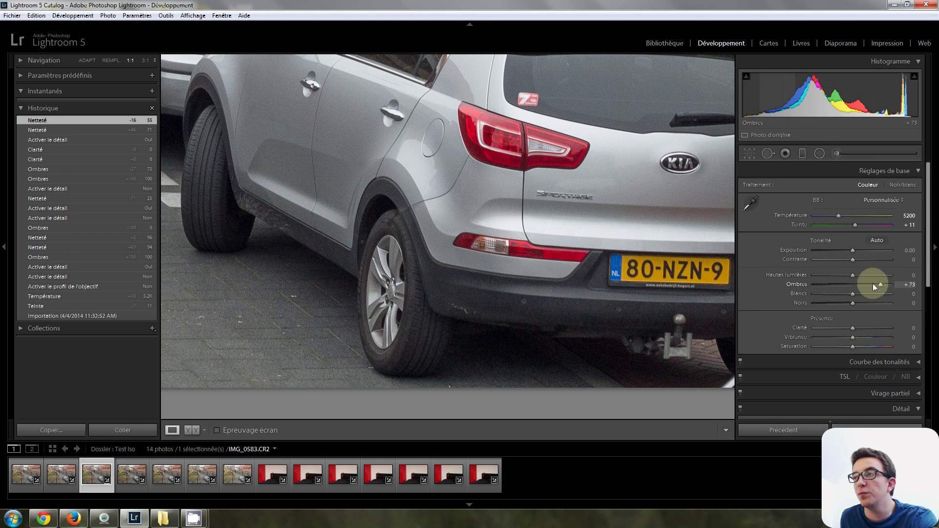
{"action": "scroll", "coordinate": [785, 315], "scroll_direction": "down", "scroll_amount": 3}
{"action": "scroll", "coordinate": [786, 315], "scroll_direction": "down", "scroll_amount": 3}
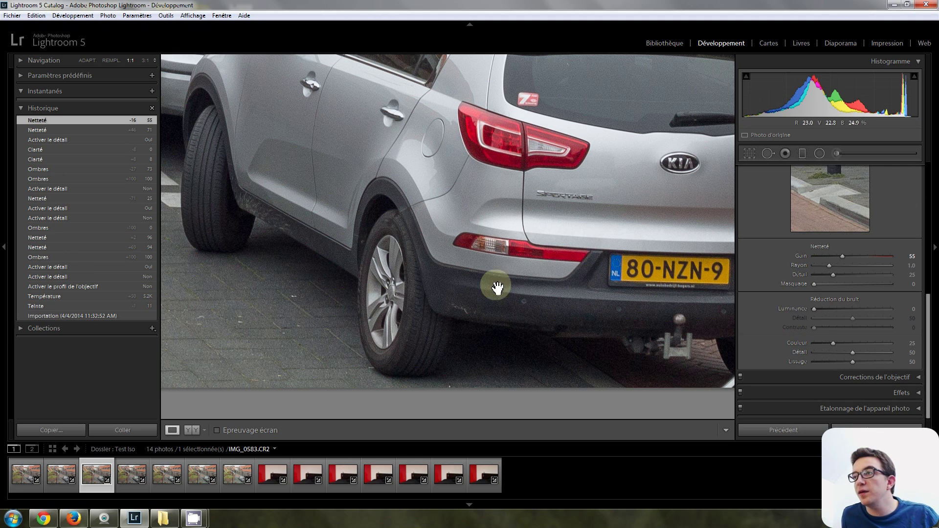
{"action": "left_click", "coordinate": [473, 286]}
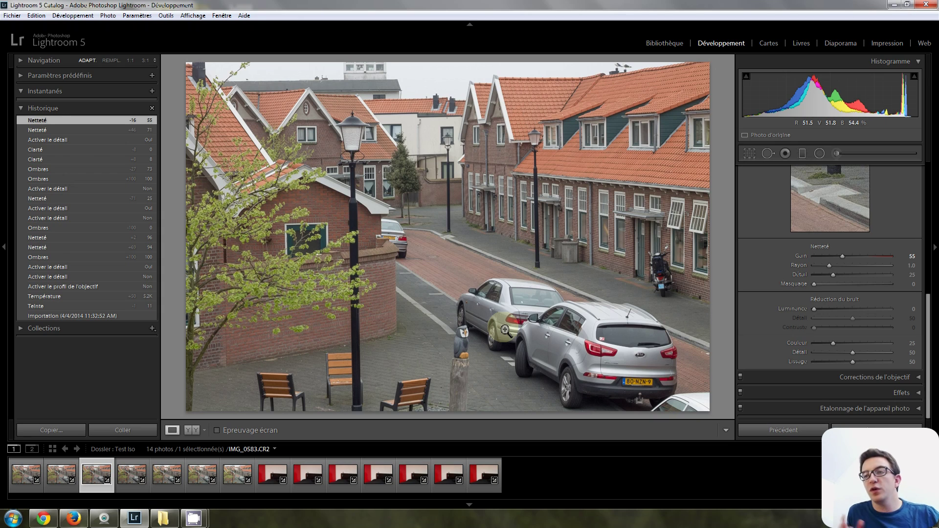
{"action": "mouse_move", "coordinate": [193, 518]}
{"action": "left_click", "coordinate": [155, 475]}
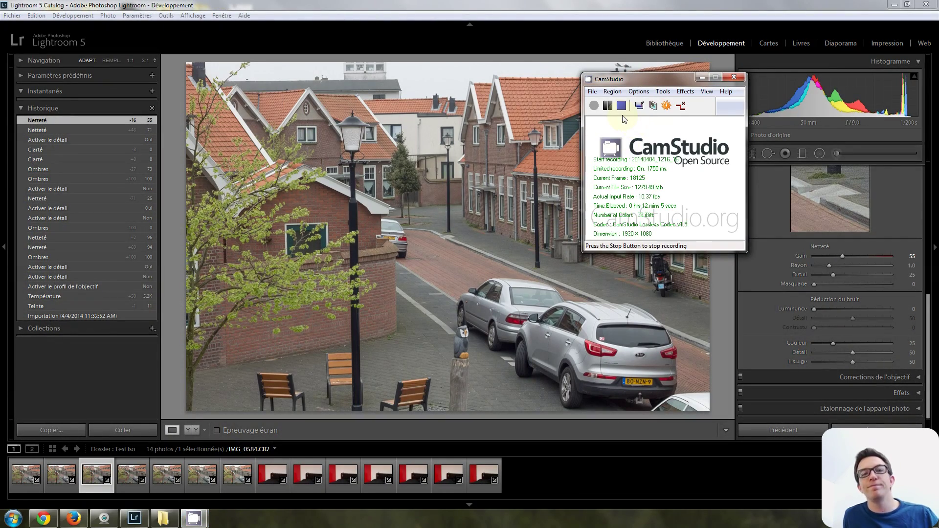